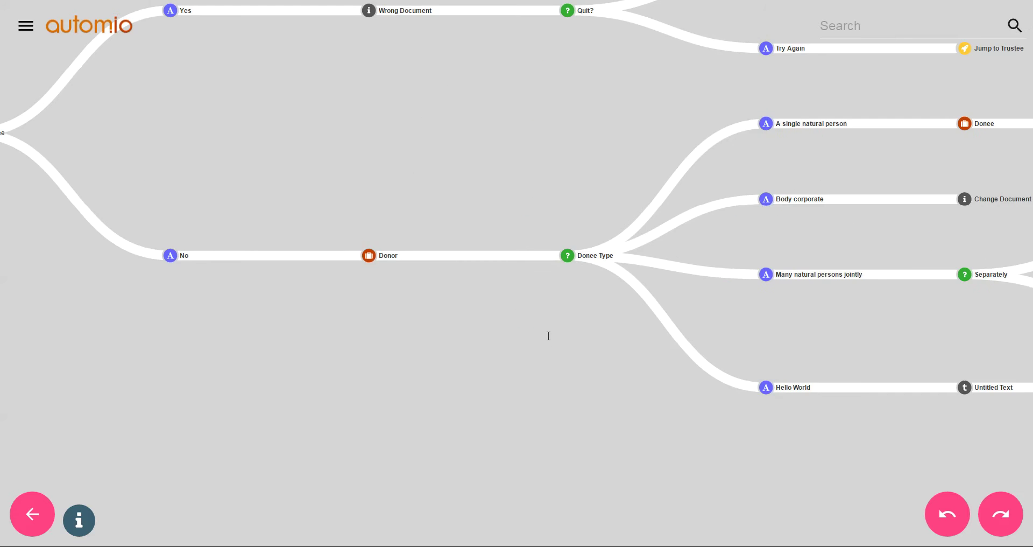
# Examine the flow's branches from the Trustee question through Donor and Donee Type to the steps that follow each answer.
pyautogui.scroll(-2, 553, 316)
pyautogui.moveTo(679, 315); pyautogui.dragTo(493, 302)
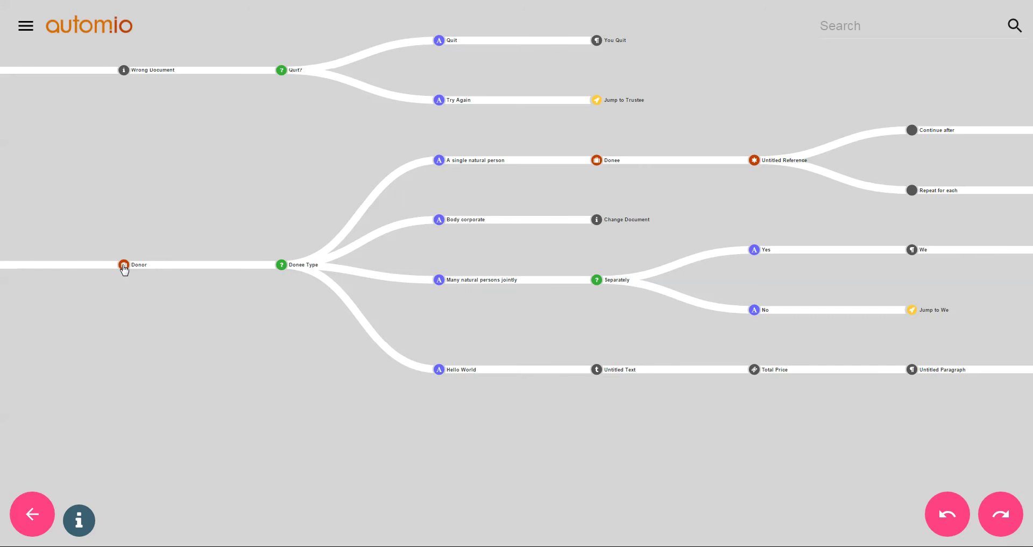
pyautogui.scroll(4, 123, 266)
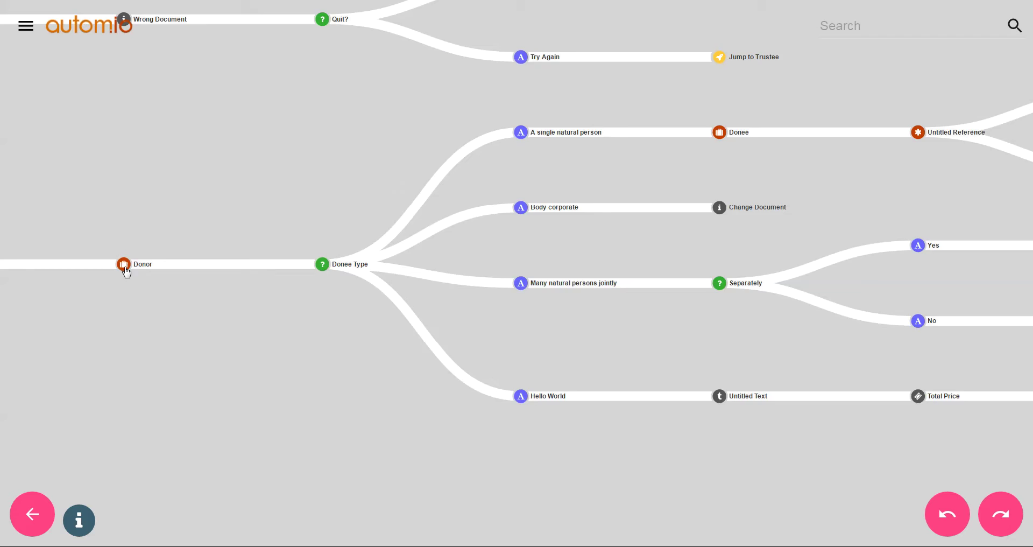
pyautogui.scroll(-3, 424, 369)
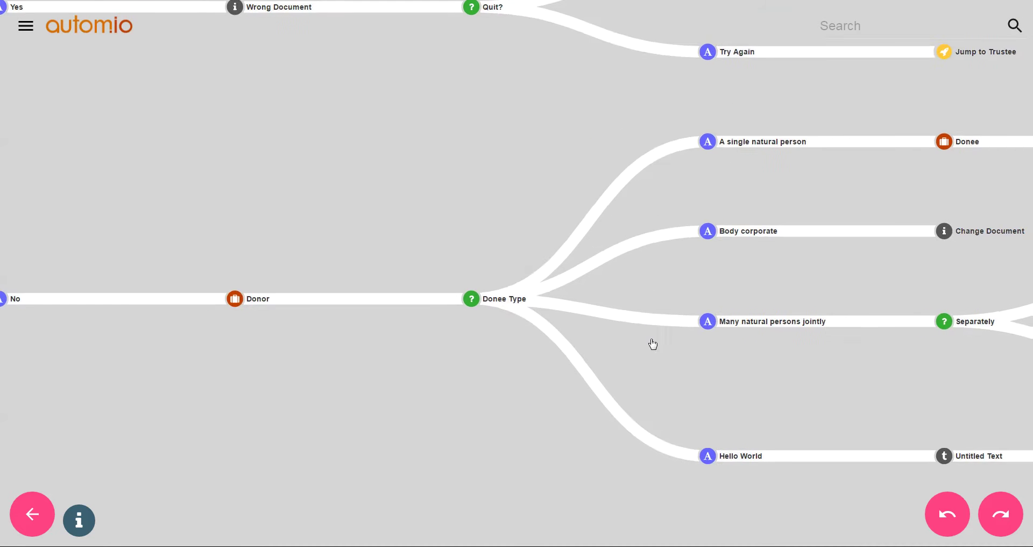
pyautogui.moveTo(1011, 192); pyautogui.dragTo(713, 227)
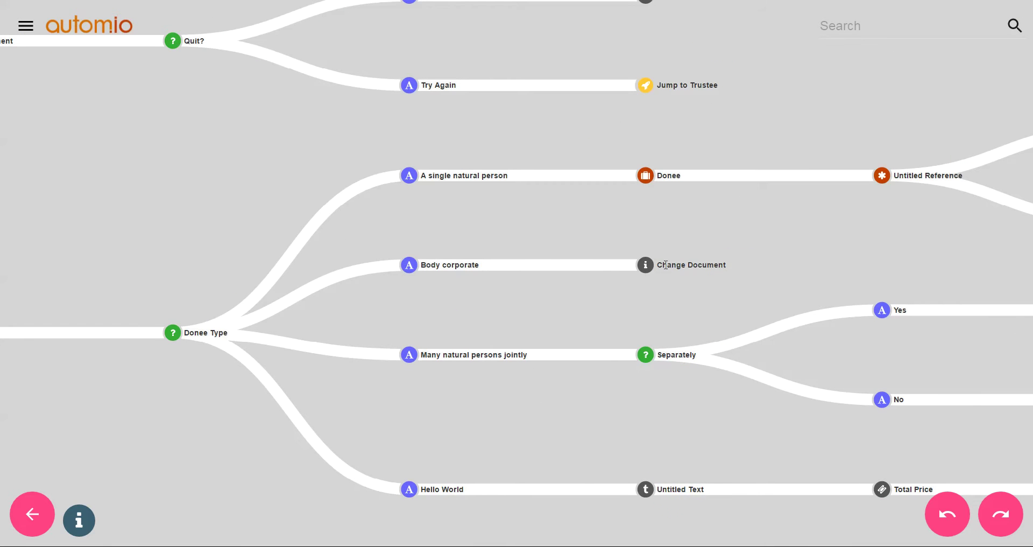
pyautogui.moveTo(770, 264); pyautogui.dragTo(237, 217)
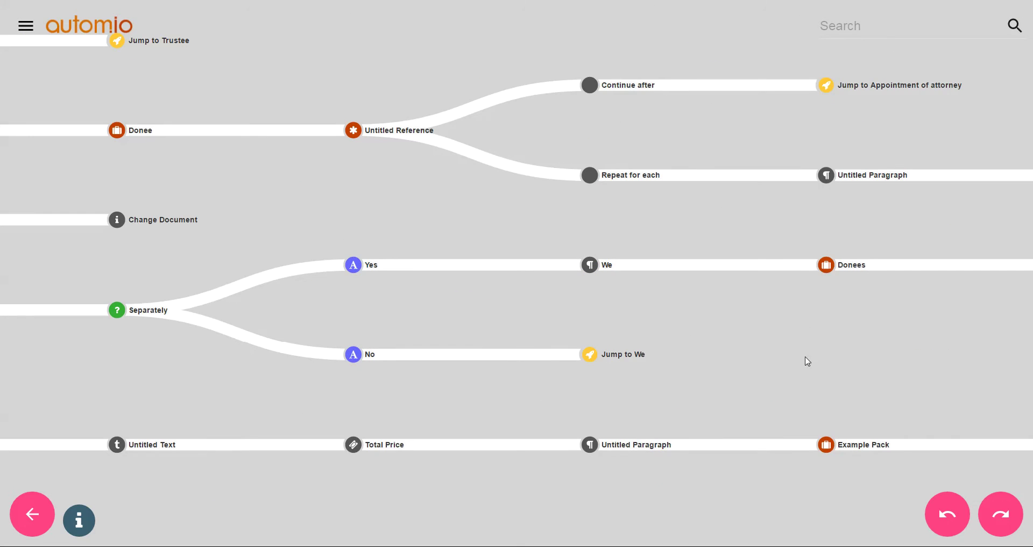
pyautogui.moveTo(472, 476); pyautogui.dragTo(545, 401)
pyautogui.scroll(-2, 506, 340)
pyautogui.moveTo(359, 322); pyautogui.dragTo(696, 311)
pyautogui.moveTo(477, 307); pyautogui.dragTo(634, 314)
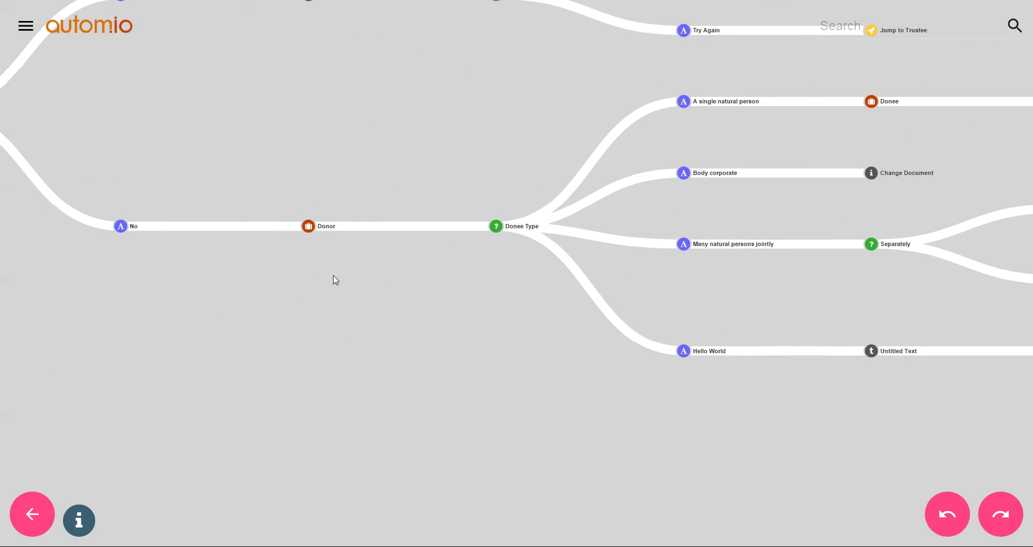
pyautogui.moveTo(336, 280); pyautogui.dragTo(459, 320)
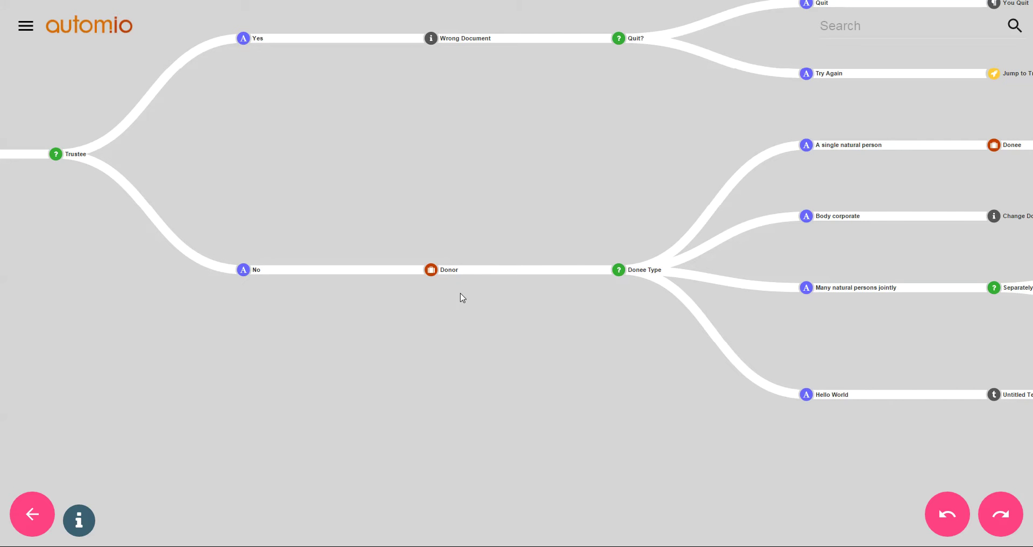
# Open the settings of the Donor pack point and check which reusable pack it is based on.
pyautogui.click(431, 270)
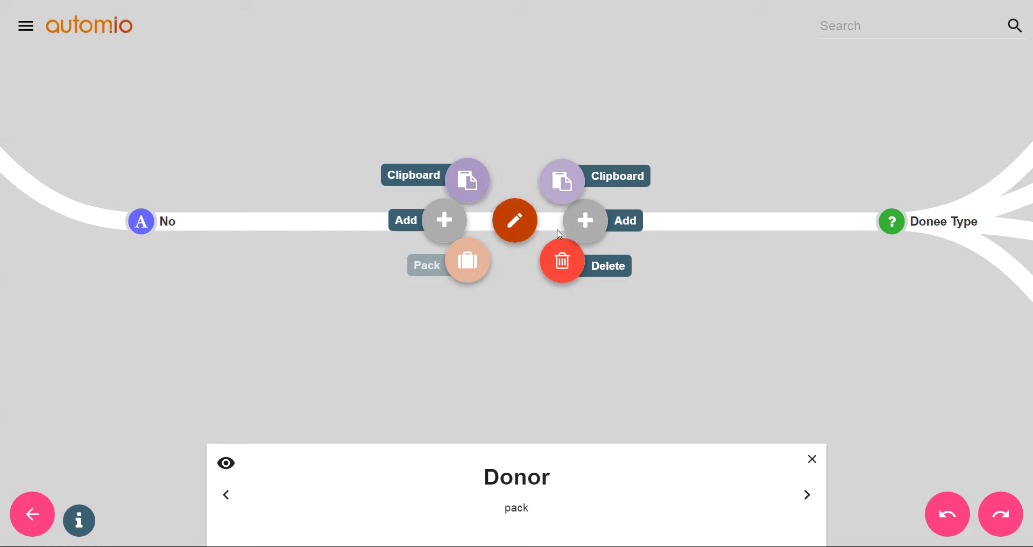
pyautogui.click(519, 232)
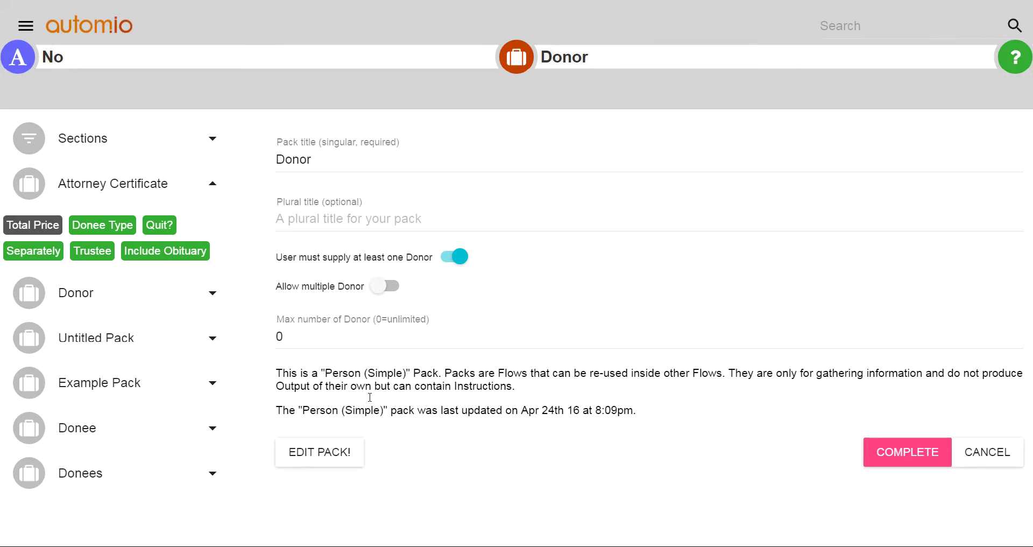
pyautogui.moveTo(304, 412); pyautogui.dragTo(382, 415)
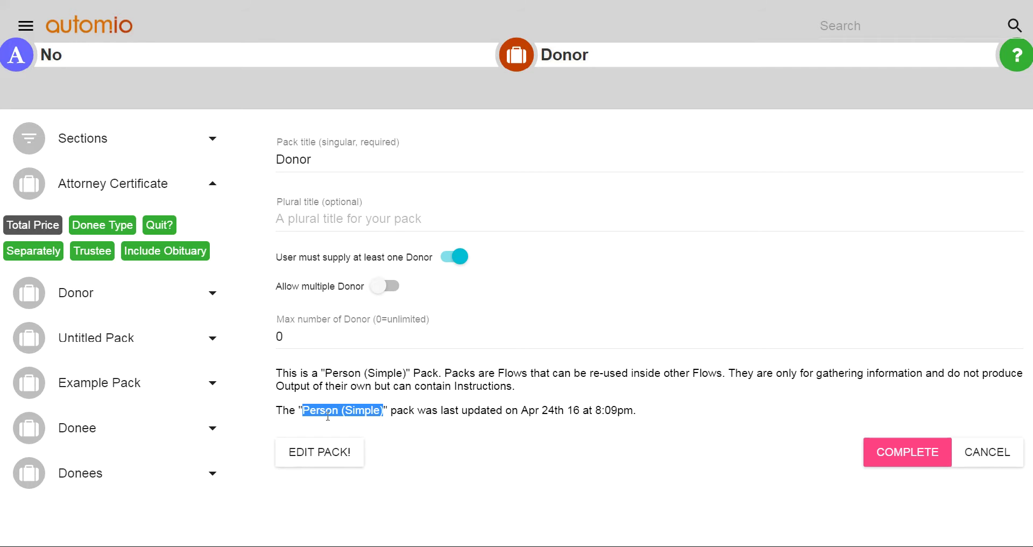
pyautogui.click(421, 413)
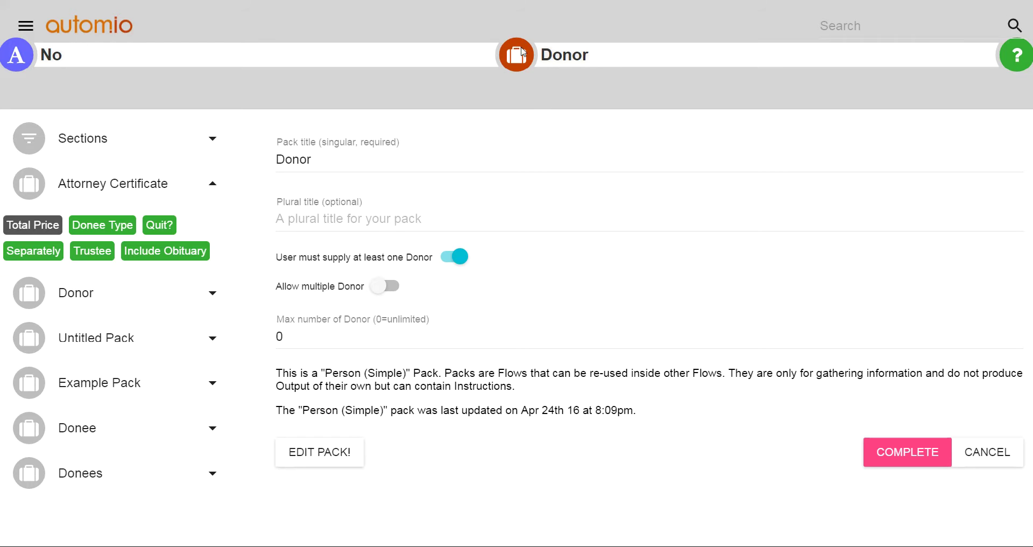
# Open the Person (Simple) pack behind Donor, inspect its start point and question sequence, and return to the main flow.
pyautogui.click(336, 457)
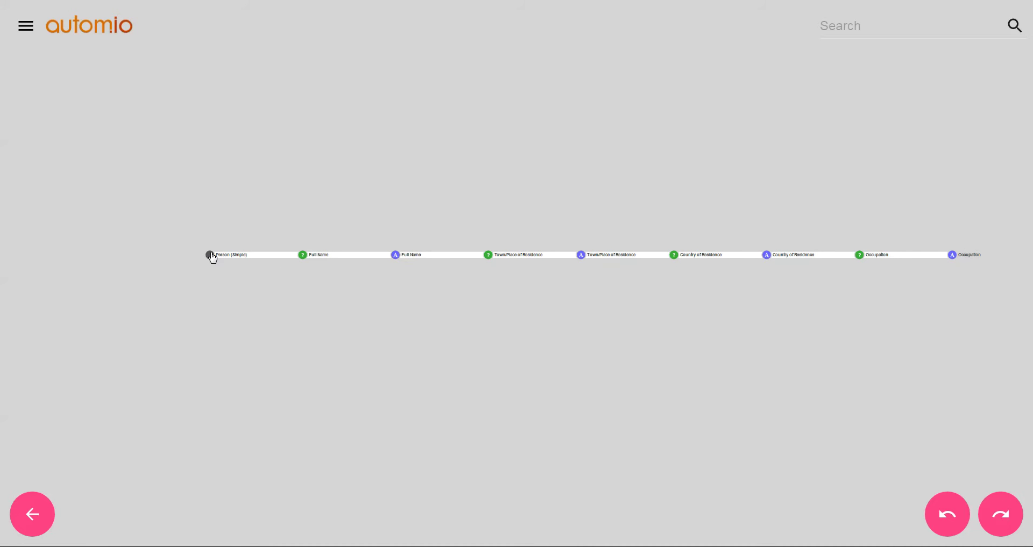
pyautogui.click(211, 257)
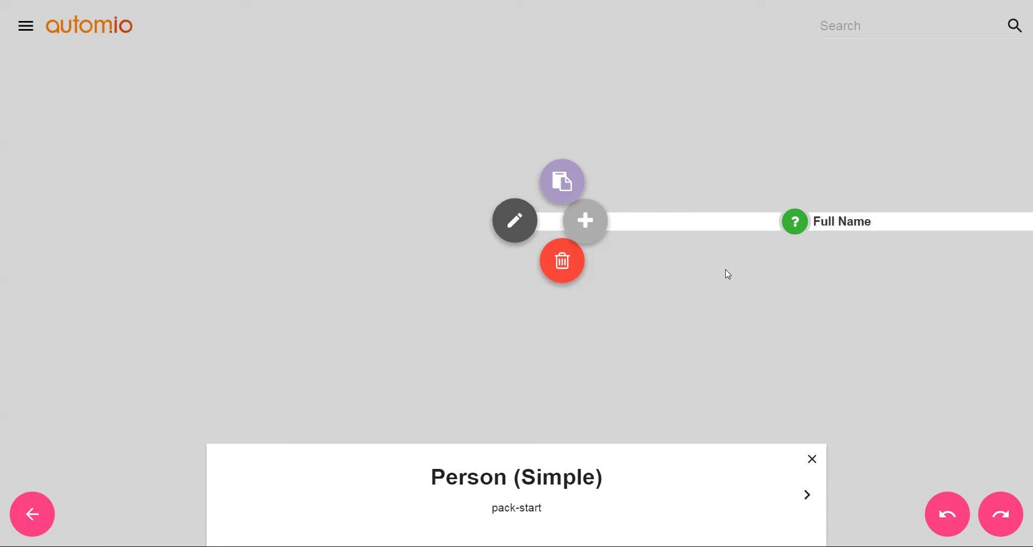
pyautogui.click(760, 365)
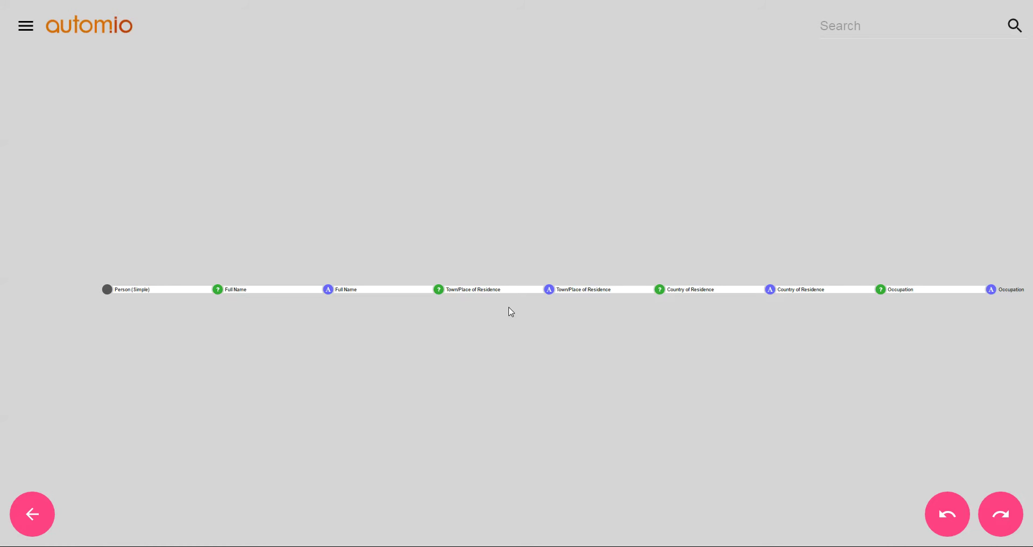
pyautogui.click(30, 521)
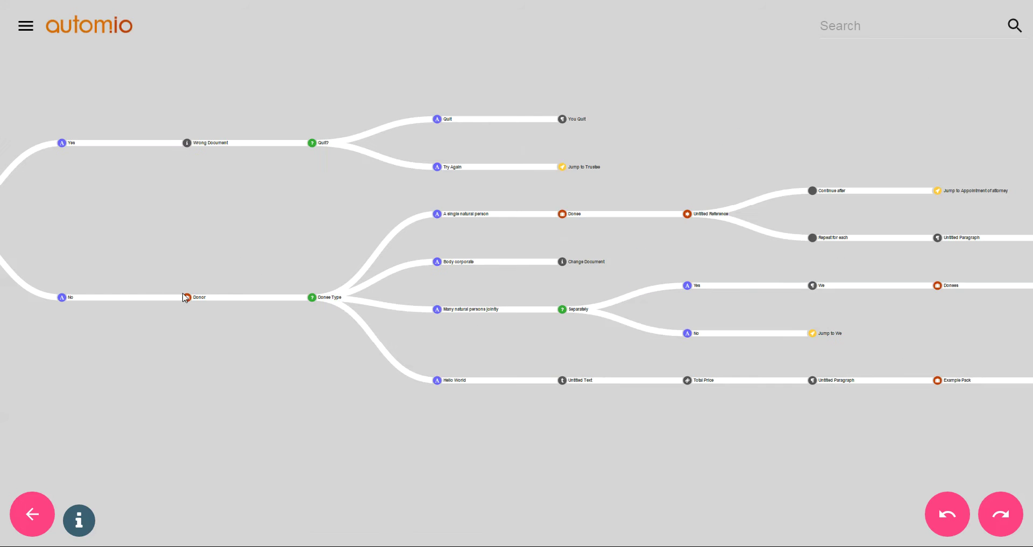
# Reopen the Donor pack's settings and review its source pack, singular title and optional plural title.
pyautogui.click(187, 298)
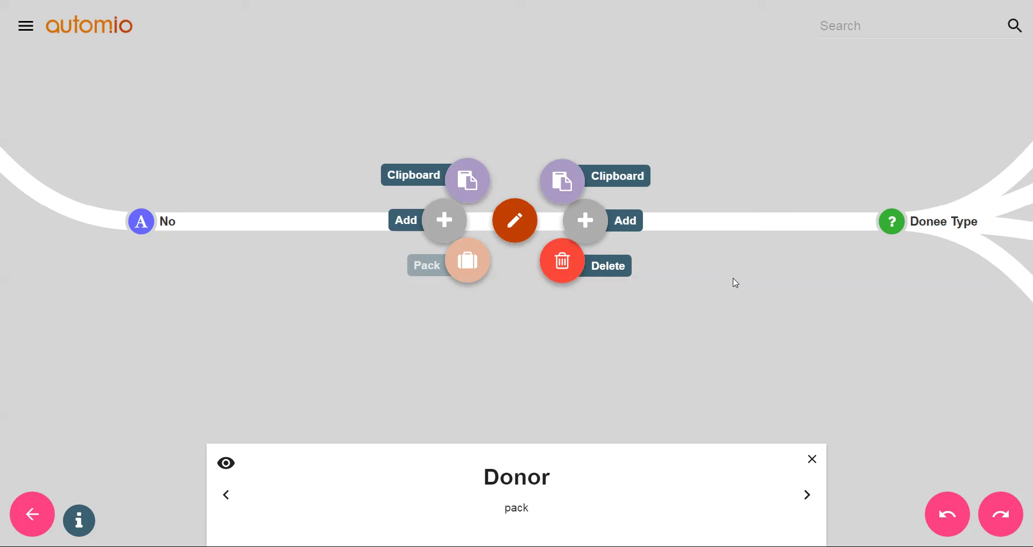
pyautogui.click(643, 285)
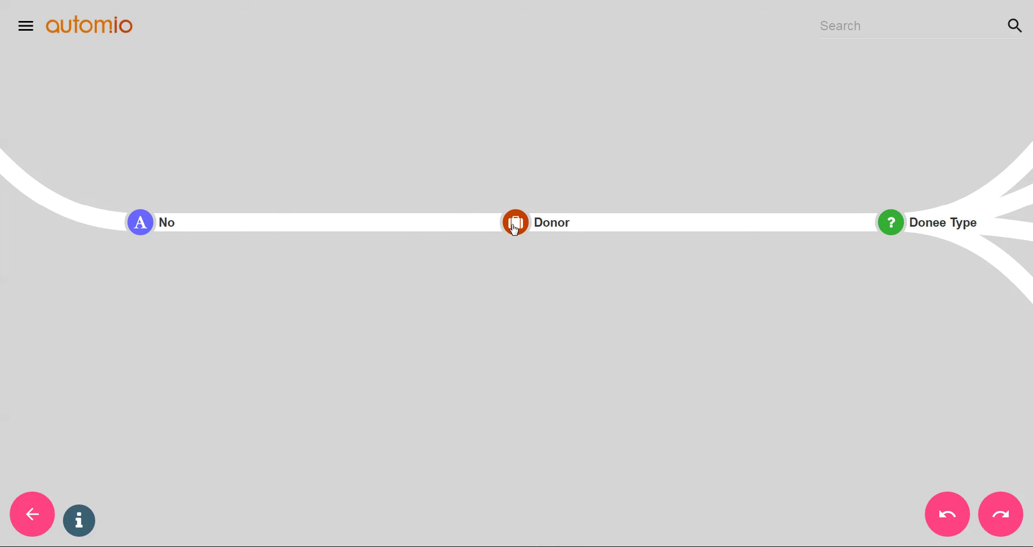
pyautogui.click(514, 229)
pyautogui.click(517, 230)
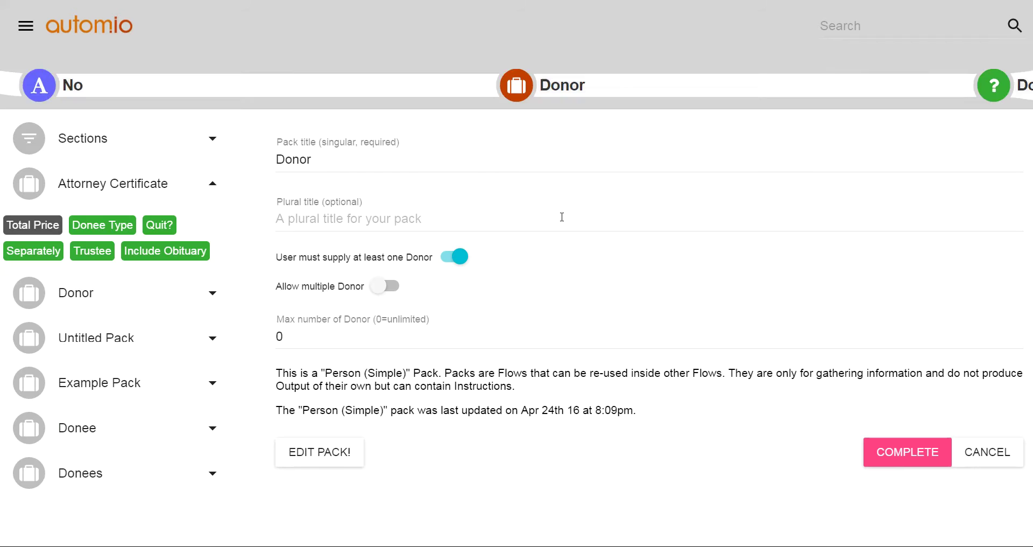
pyautogui.moveTo(303, 410); pyautogui.dragTo(382, 412)
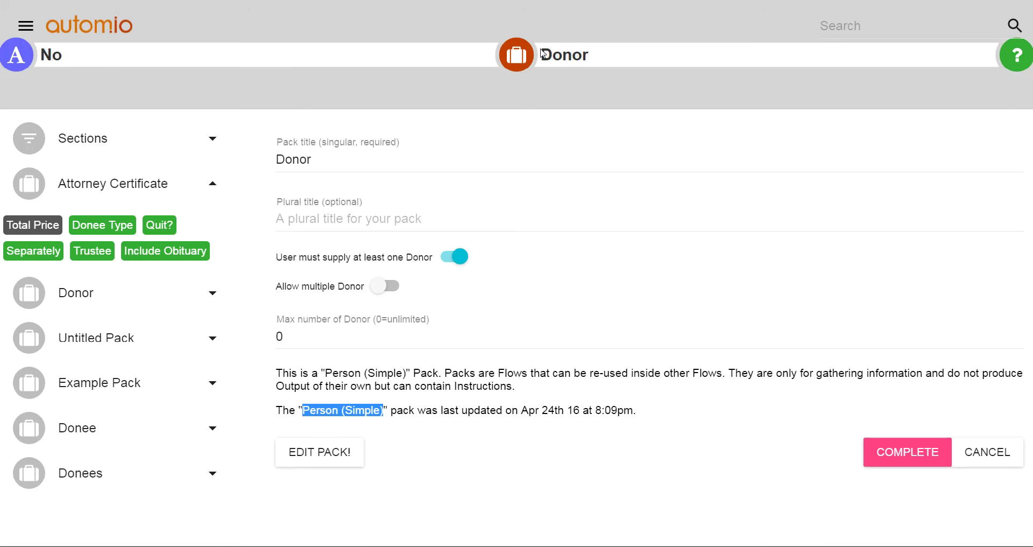
pyautogui.moveTo(326, 158); pyautogui.dragTo(269, 167)
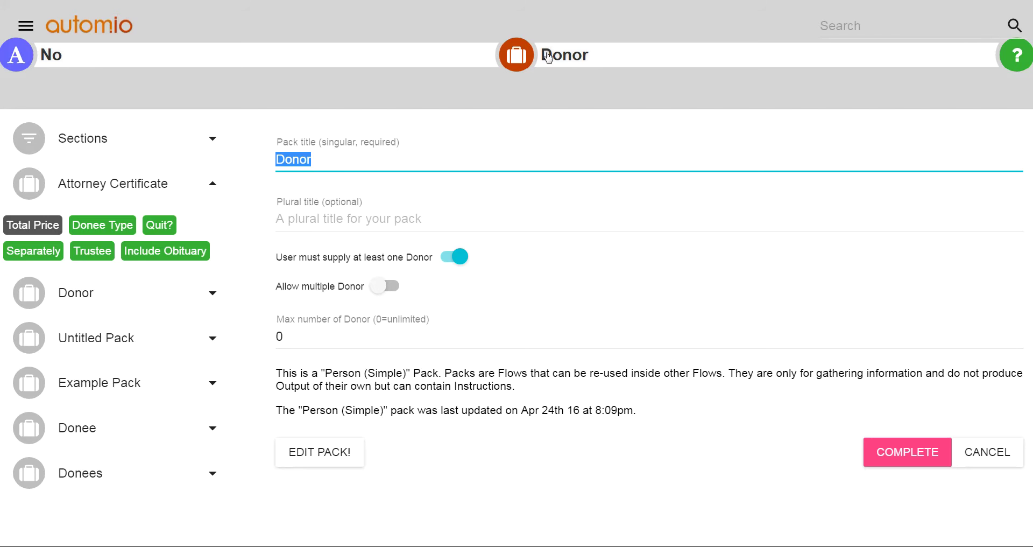
pyautogui.click(326, 161)
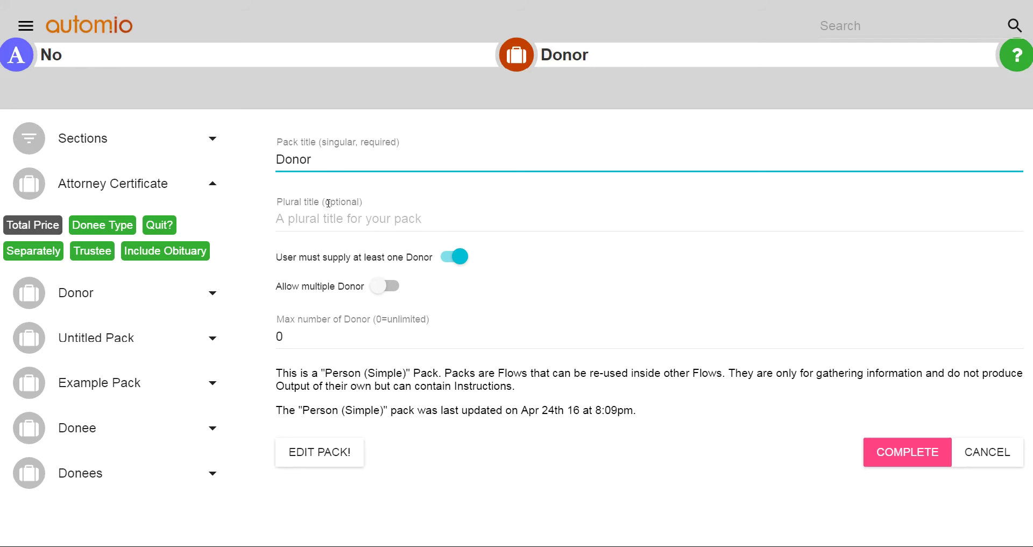
pyautogui.click(351, 203)
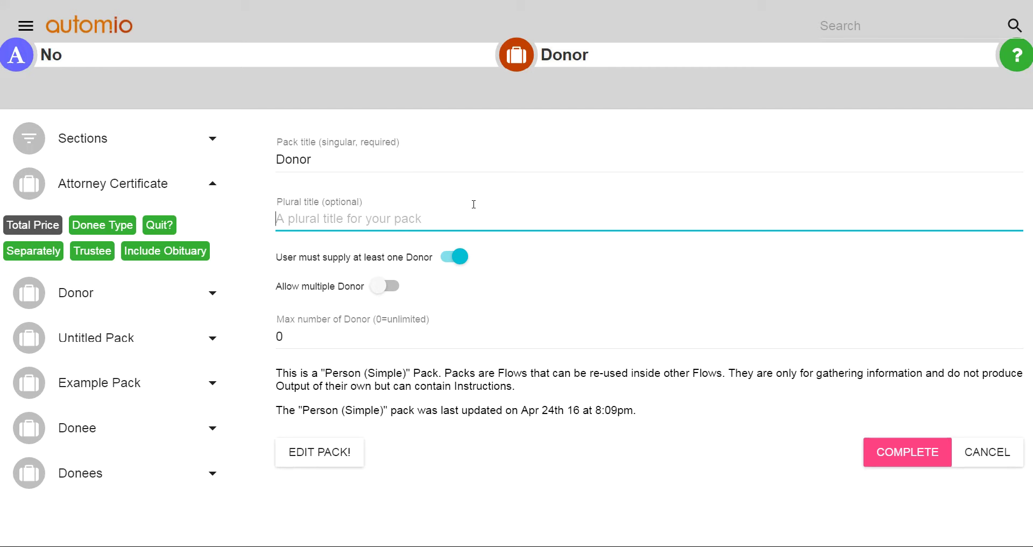
# Try out the Allow multiple Donor option and leave the Donor pack's settings without saving.
pyautogui.click(379, 289)
pyautogui.click(383, 288)
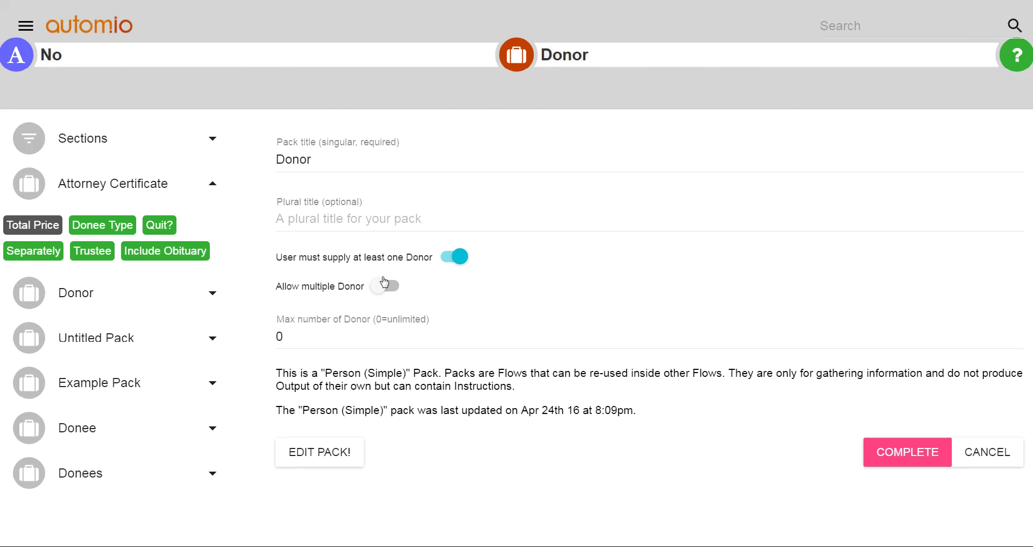
pyautogui.doubleClick(280, 344)
pyautogui.click(388, 288)
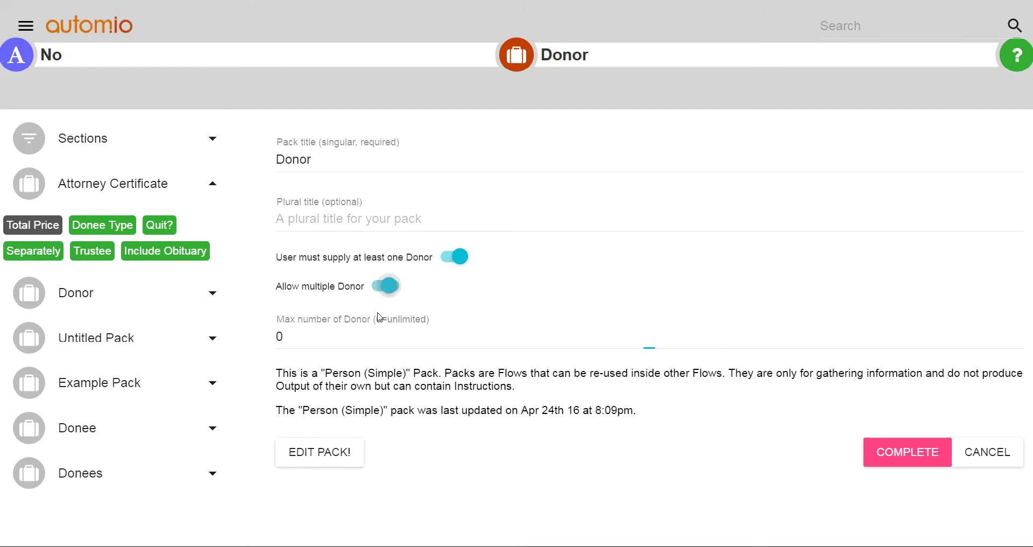
pyautogui.click(388, 287)
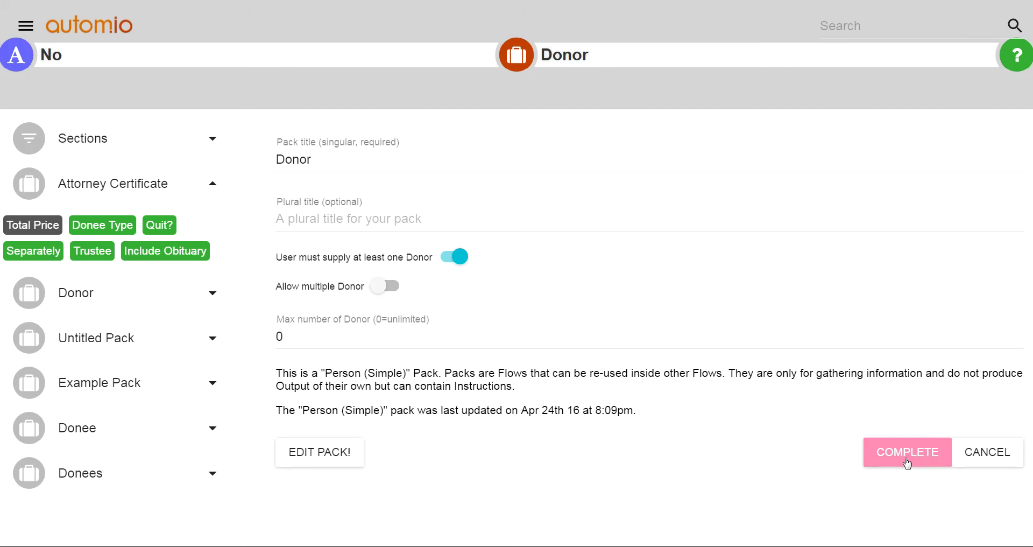
pyautogui.click(973, 452)
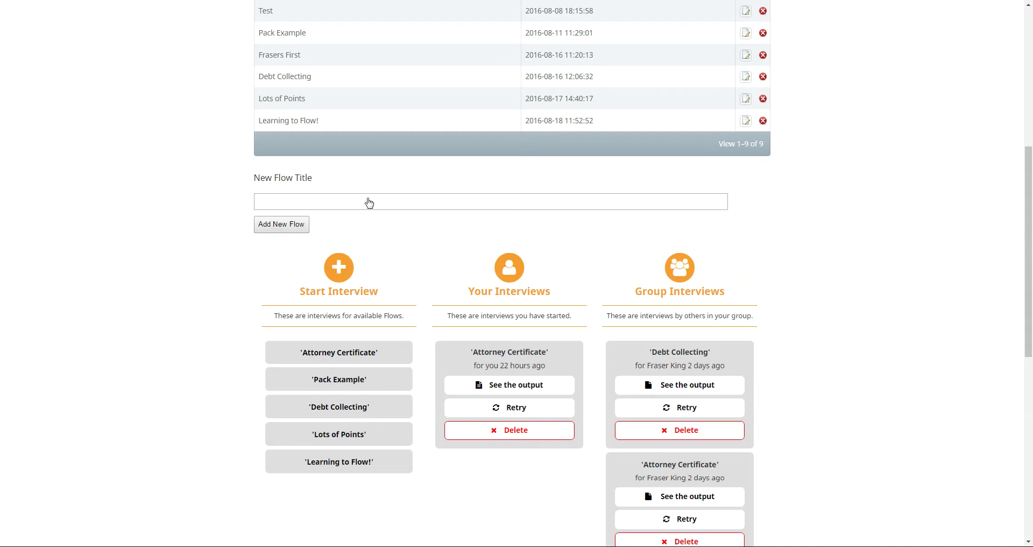
# Start a new interview for the Attorney Certificate flow.
pyautogui.scroll(-1, 543, 124)
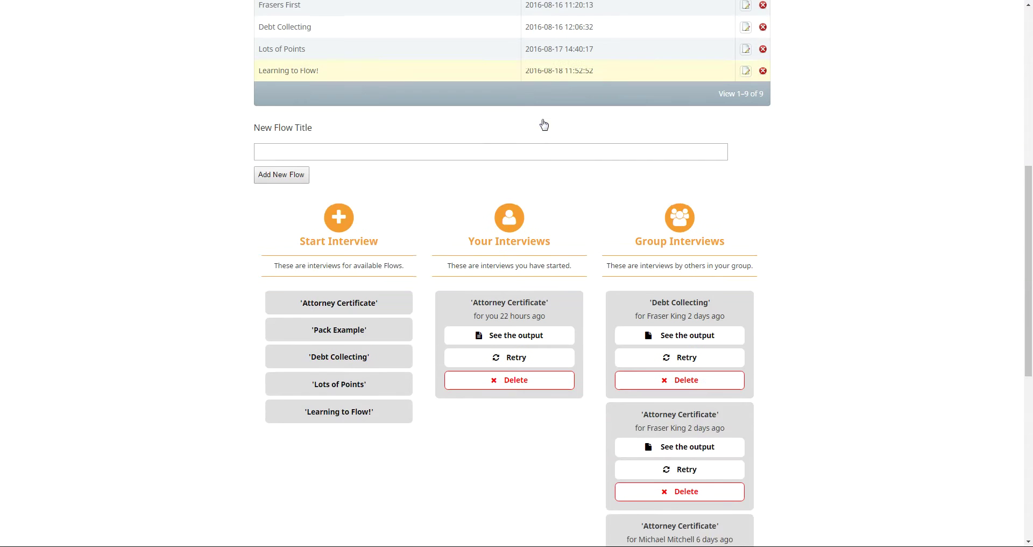
pyautogui.scroll(2, 518, 73)
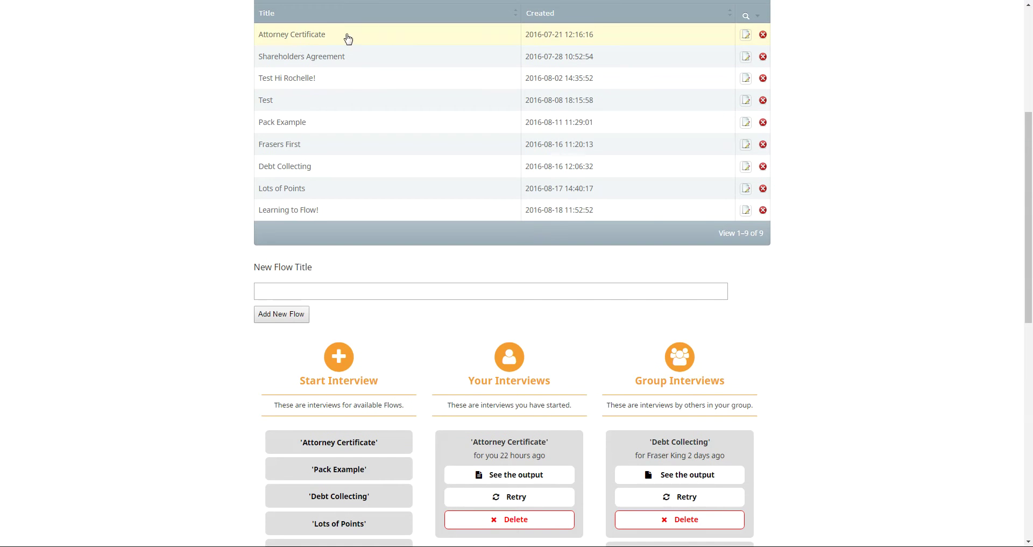
pyautogui.scroll(-2, 482, 238)
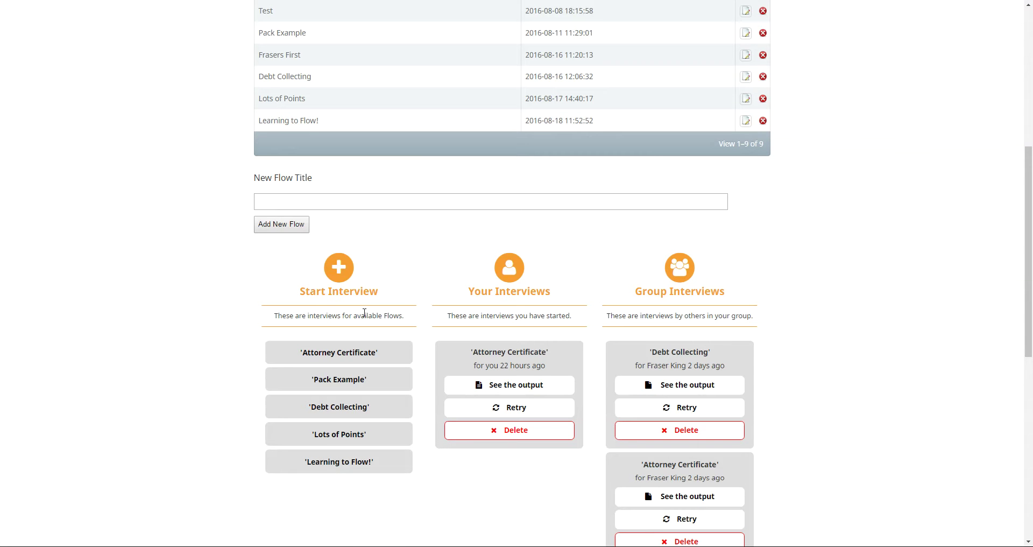
pyautogui.click(351, 359)
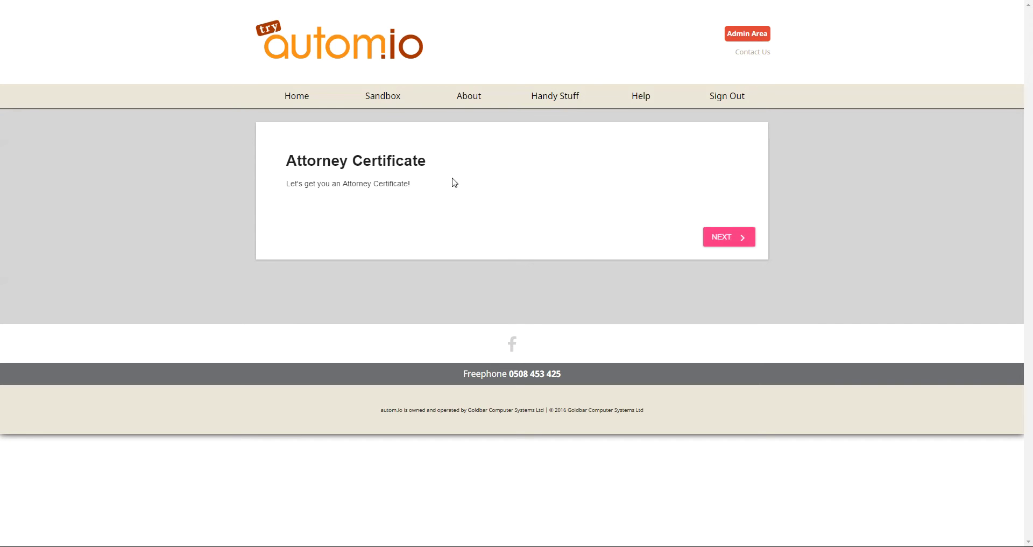
# Advance past the interview's introductory pages and answer No to whether the Donor is a Trustee.
pyautogui.click(721, 240)
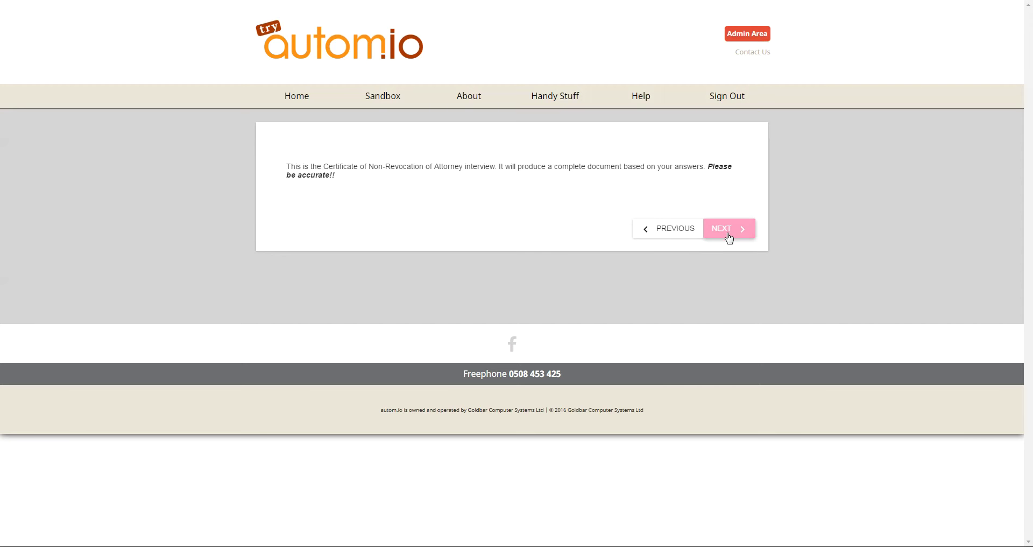
pyautogui.click(729, 235)
pyautogui.click(292, 187)
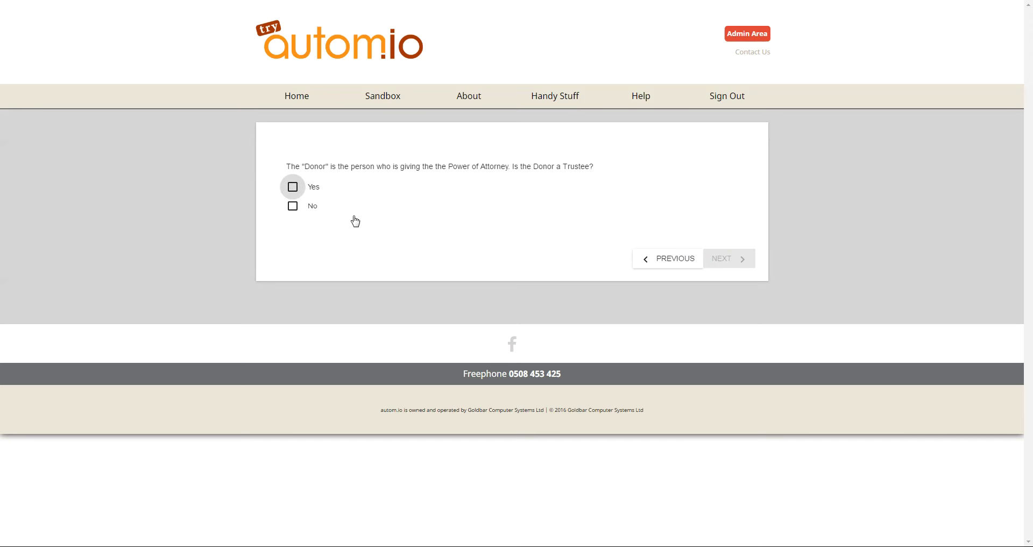
pyautogui.click(755, 265)
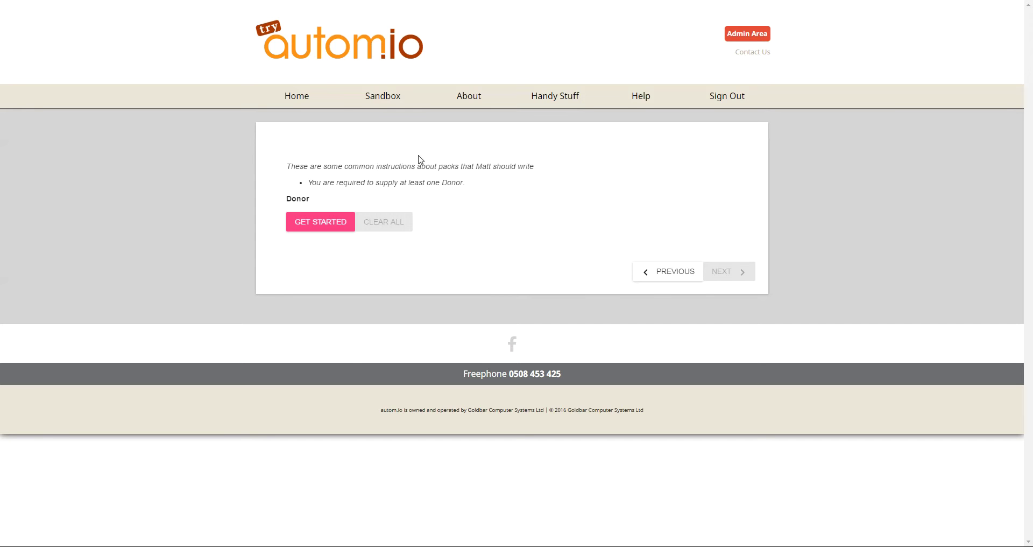
# Start the Donor pack in the interview and enter the donor's full name.
pyautogui.click(344, 230)
pyautogui.moveTo(355, 183); pyautogui.dragTo(466, 184)
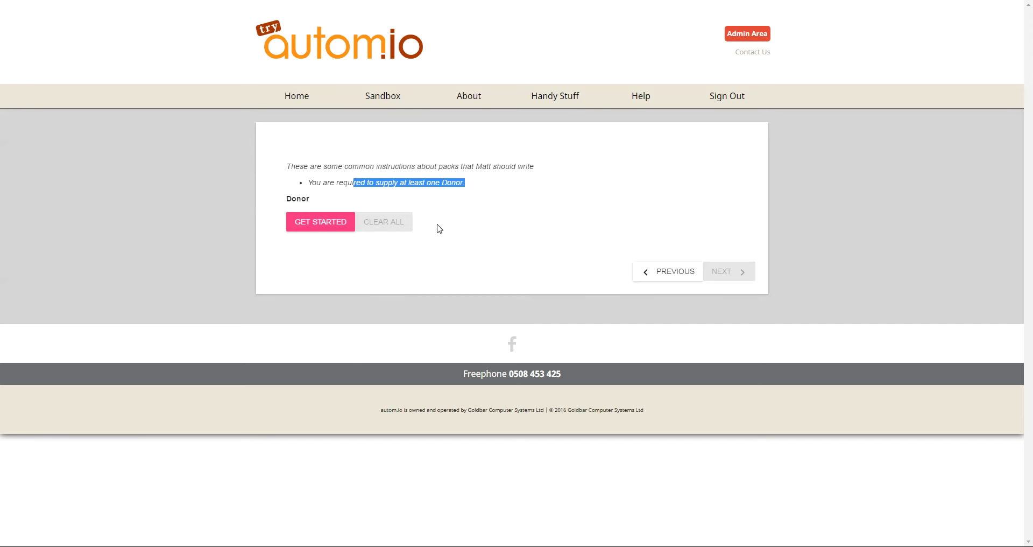
pyautogui.click(330, 228)
pyautogui.click(349, 202)
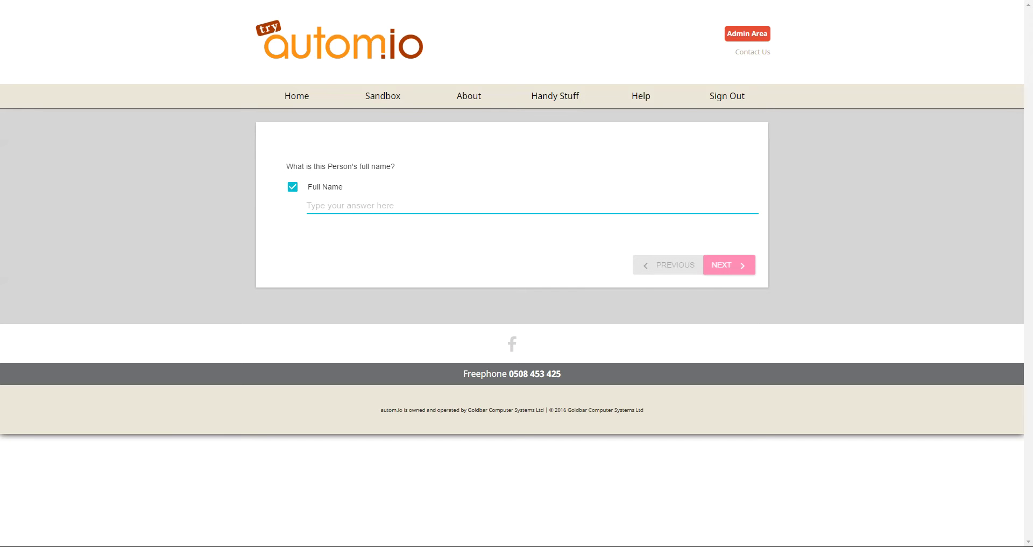
pyautogui.write('I I')
pyautogui.write('ank')
pyautogui.write(' Hill')
pyautogui.click(741, 272)
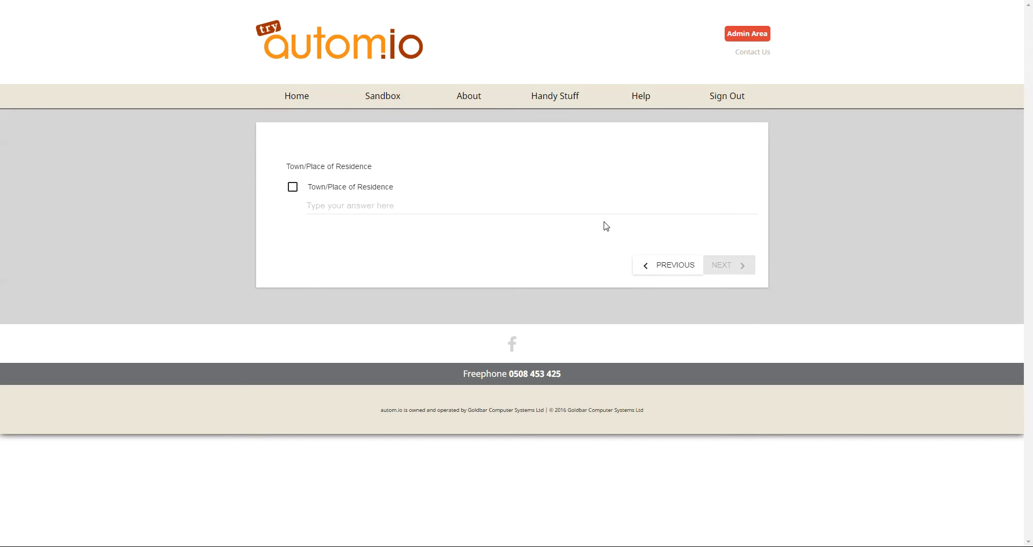
# Answer the donor's Town/Place of Residence question with Los Angeles.
pyautogui.click(397, 207)
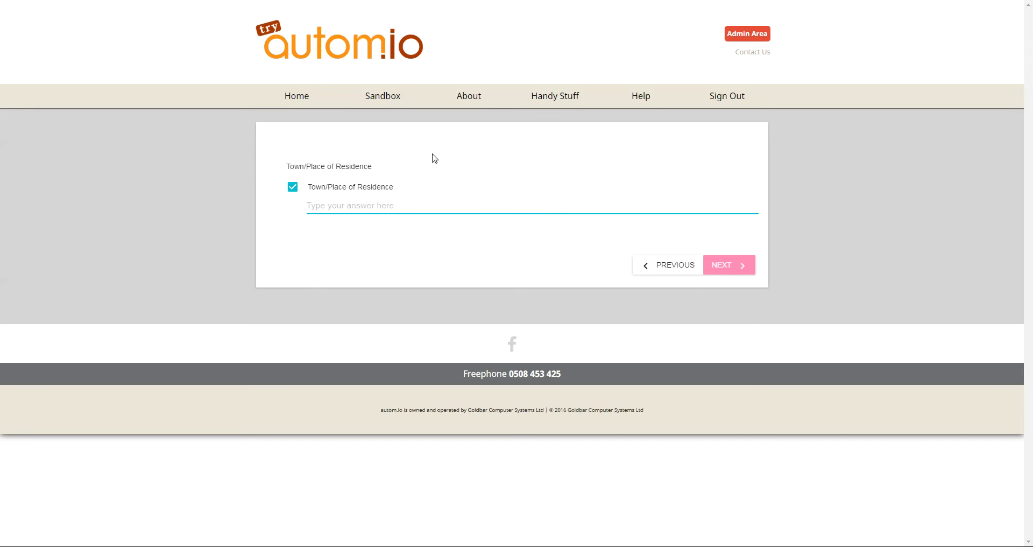
pyautogui.write('L')
pyautogui.write('Angelels')
pyautogui.press('BackSpace')
pyautogui.press('BackSpace')
pyautogui.write('s')
pyautogui.click(723, 269)
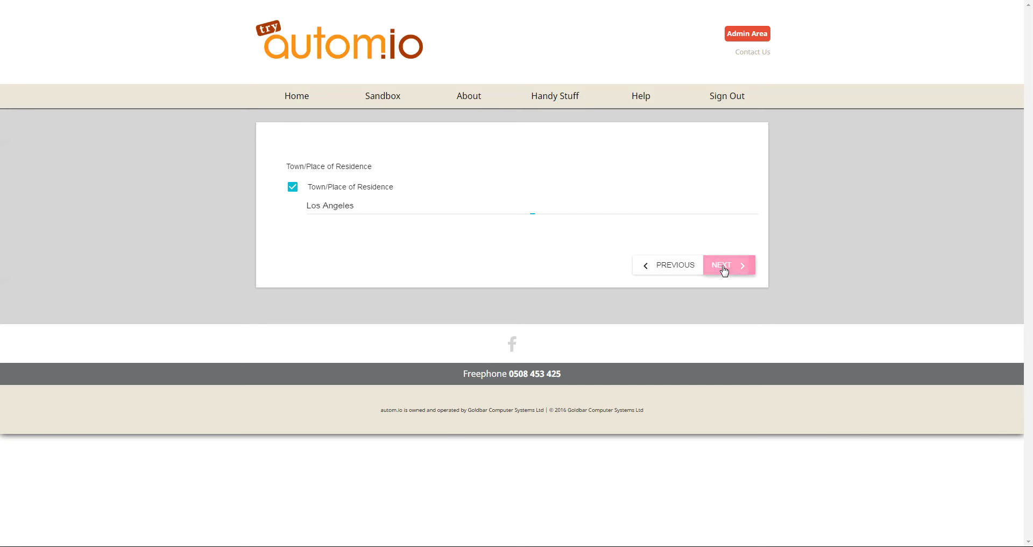
# Enter USA as the donor's country of residence and Cab Driver as the occupation.
pyautogui.click(445, 196)
pyautogui.write('USA')
pyautogui.click(741, 271)
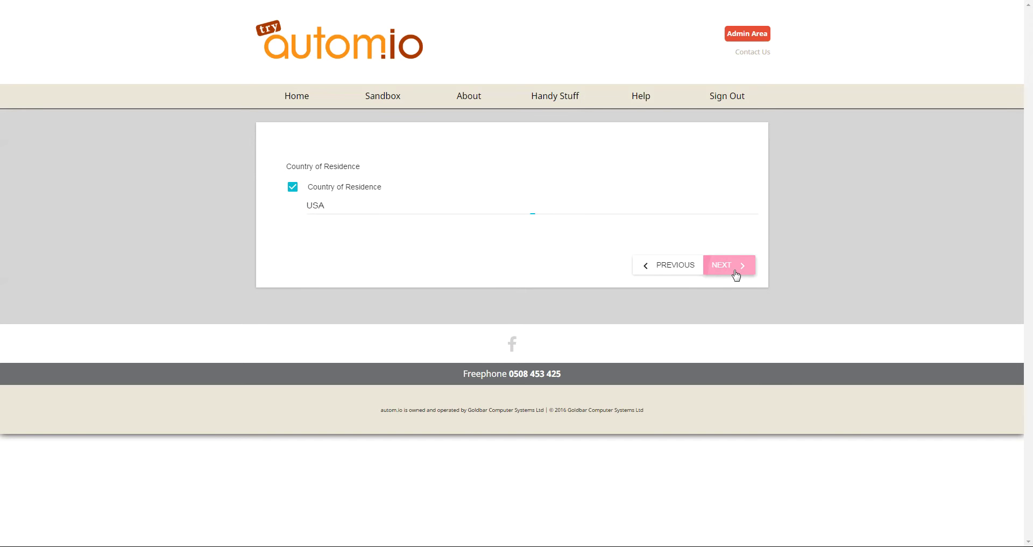
pyautogui.click(419, 205)
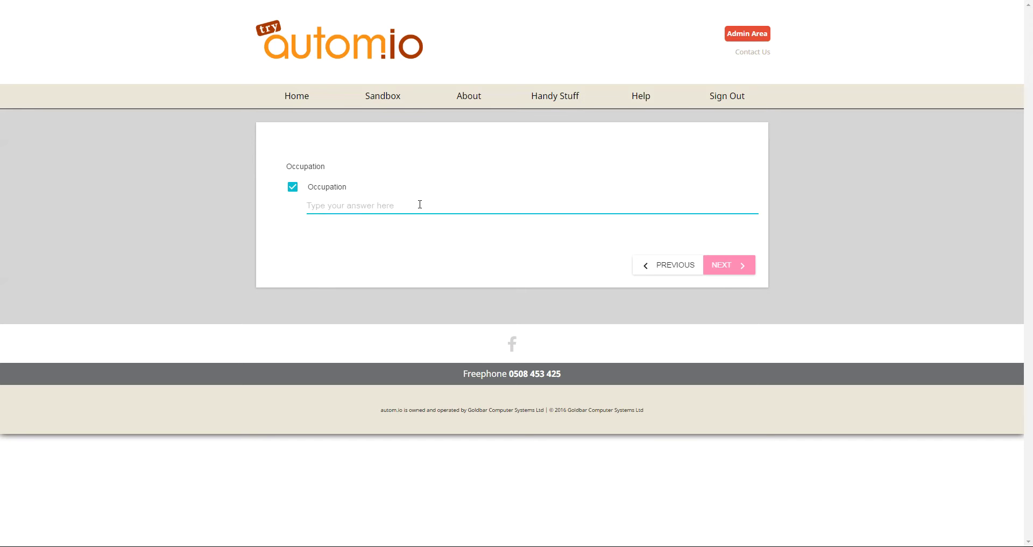
pyautogui.write('Cab Driver')
pyautogui.click(738, 271)
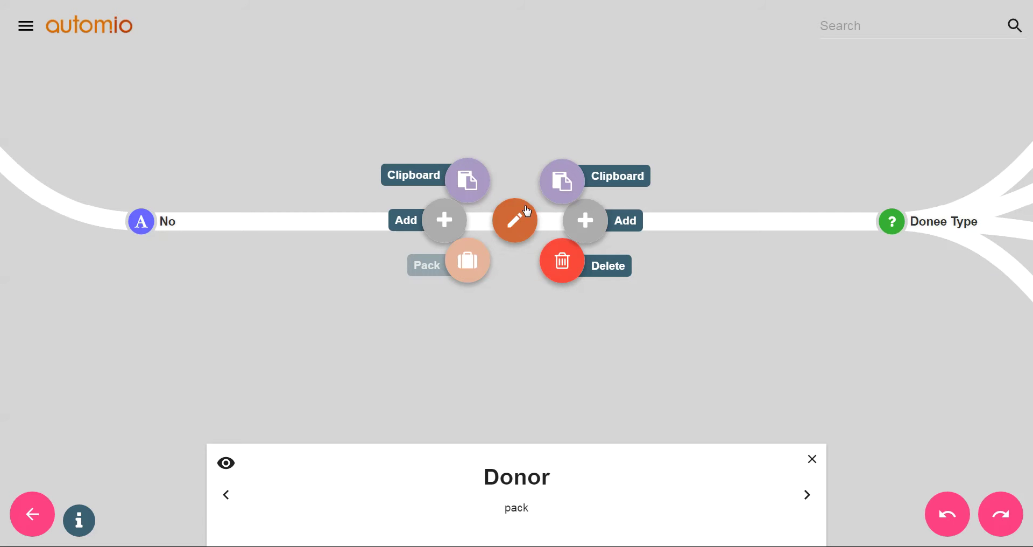
# Check the Donor pack's settings in the flow editor without saving and advance the interview past the Donor summary.
pyautogui.click(527, 211)
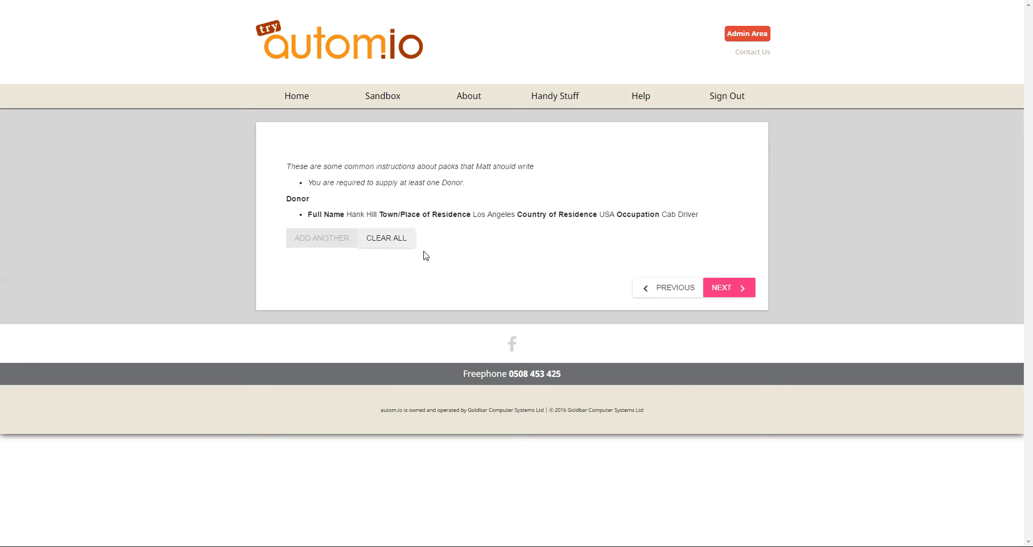
pyautogui.click(726, 289)
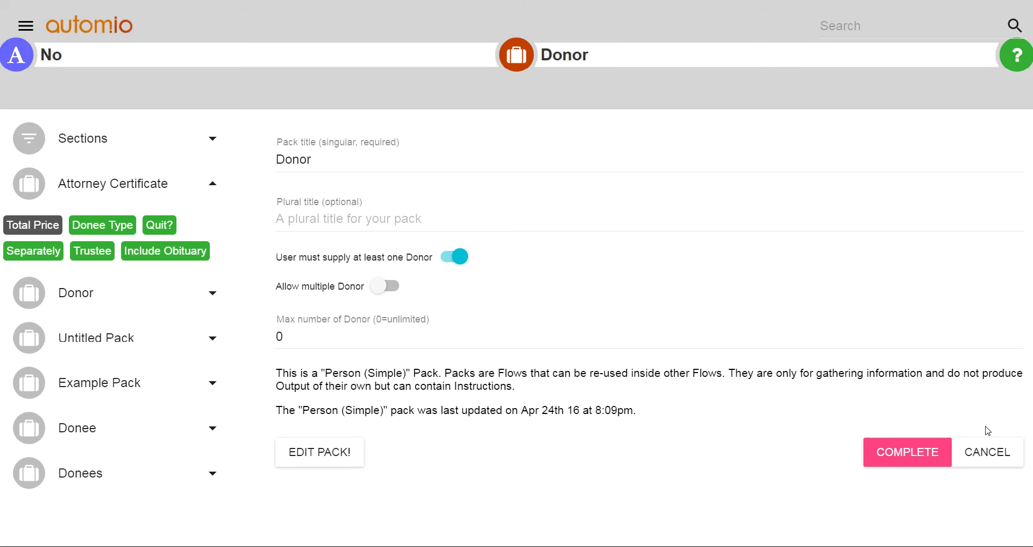
pyautogui.click(992, 448)
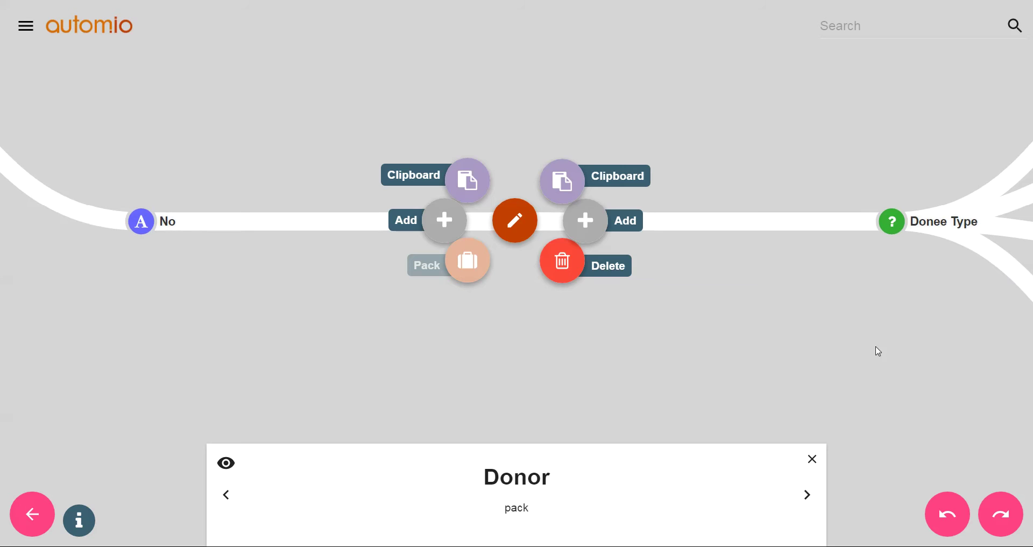
# Compare the Donee Type question's answer branches in the flow with the options offered in the interview.
pyautogui.scroll(-2, 864, 344)
pyautogui.moveTo(719, 328); pyautogui.dragTo(317, 316)
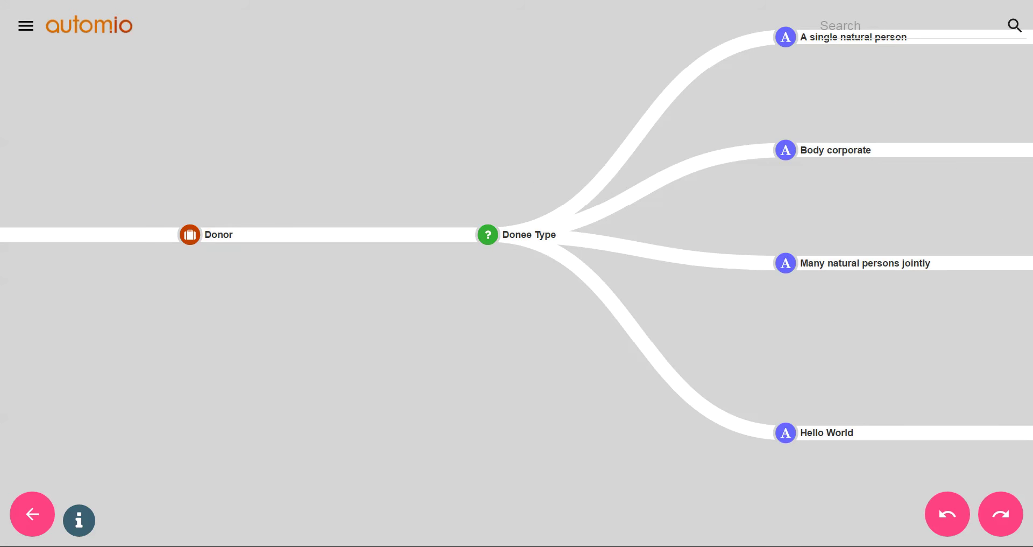
pyautogui.hotkey('ctrl', 'Tab')
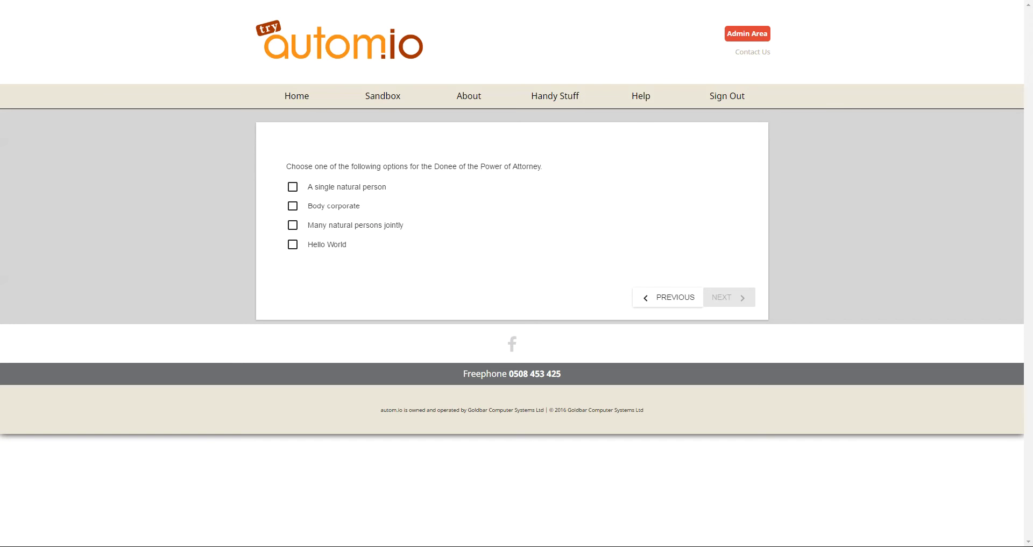
pyautogui.hotkey('ctrl', 'Tab')
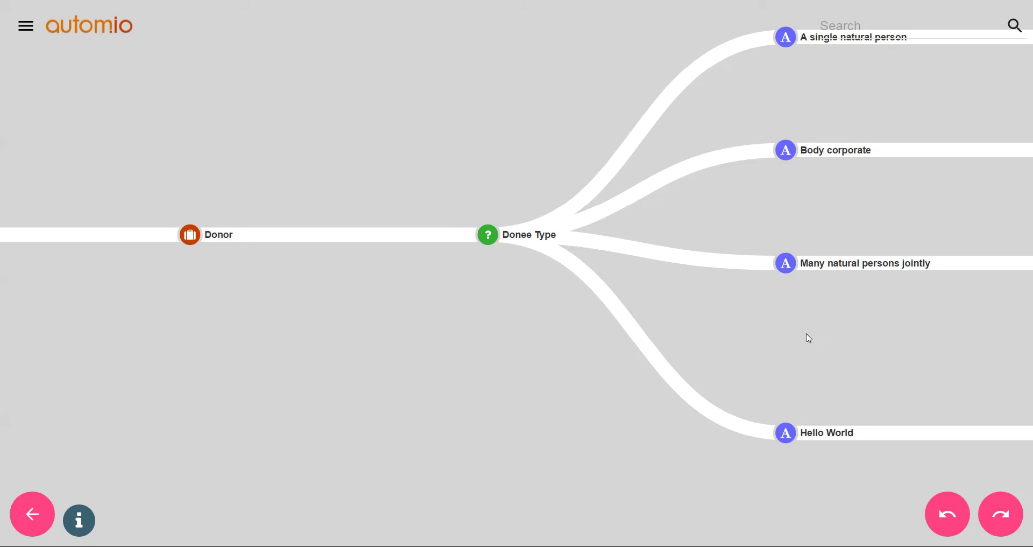
pyautogui.moveTo(511, 243); pyautogui.dragTo(272, 288)
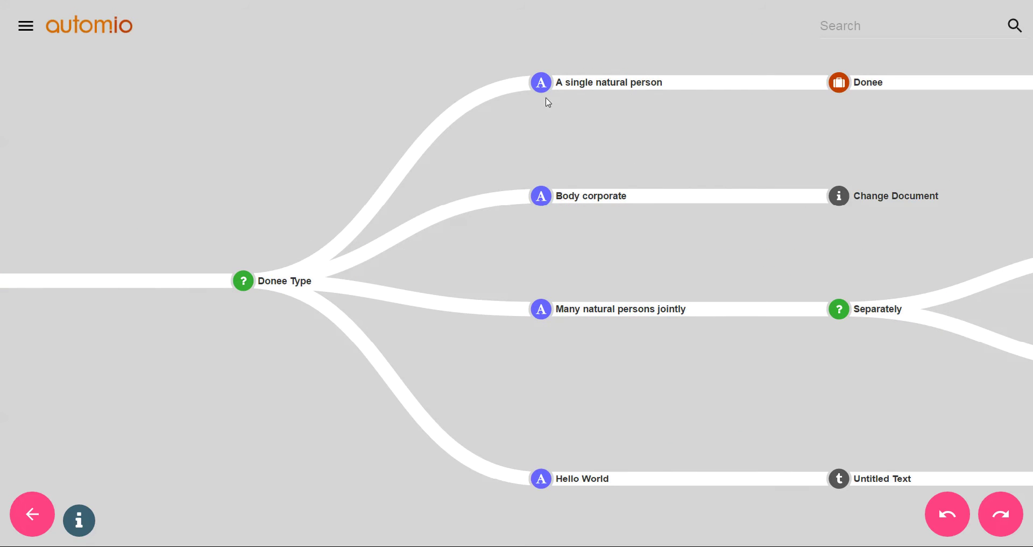
pyautogui.moveTo(577, 112); pyautogui.dragTo(299, 143)
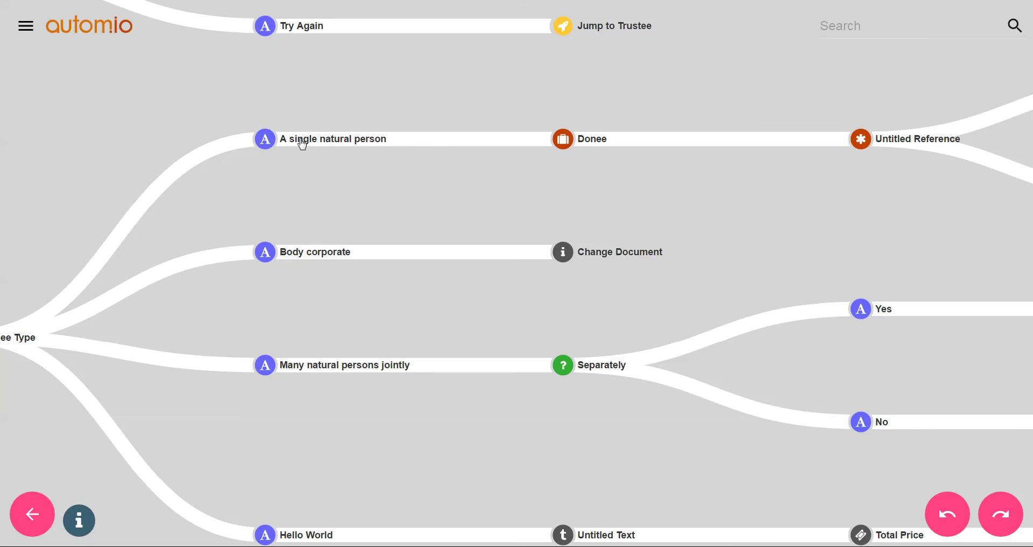
# Review the settings of the Donee pack on the single natural person branch and leave them without saving.
pyautogui.click(562, 139)
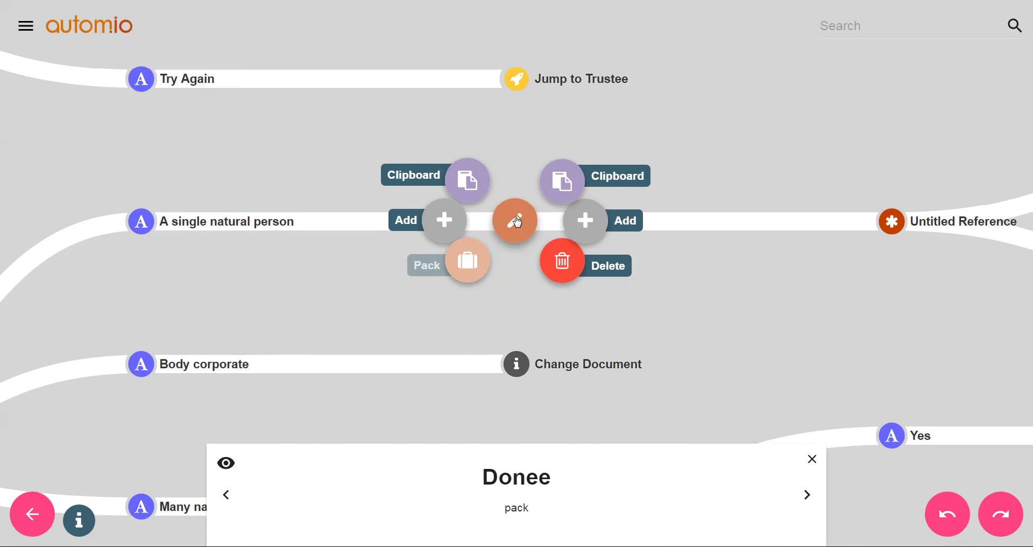
pyautogui.click(515, 220)
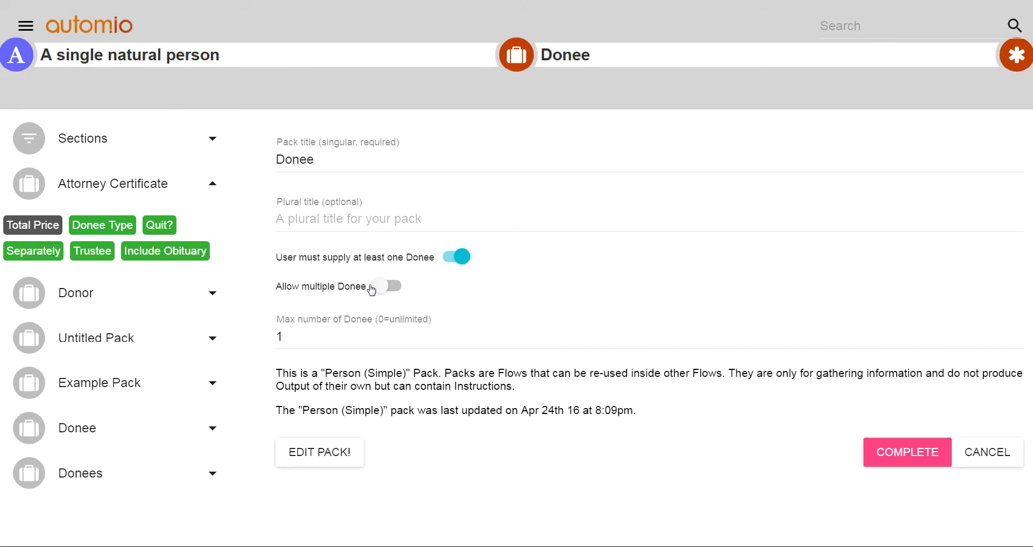
pyautogui.click(970, 456)
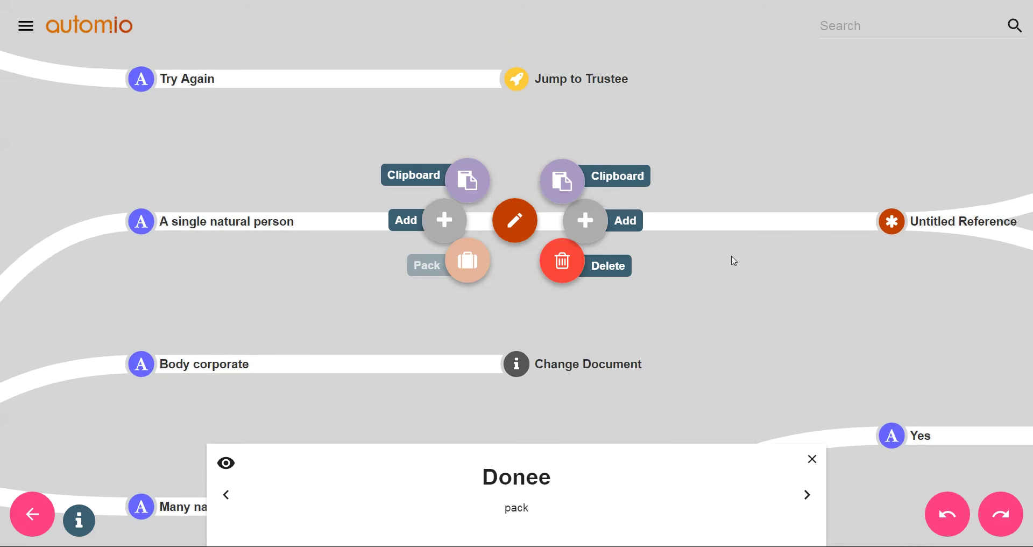
# Choose Many natural persons jointly as the donee option and answer Yes to the donees being jointly and separately.
pyautogui.click(763, 233)
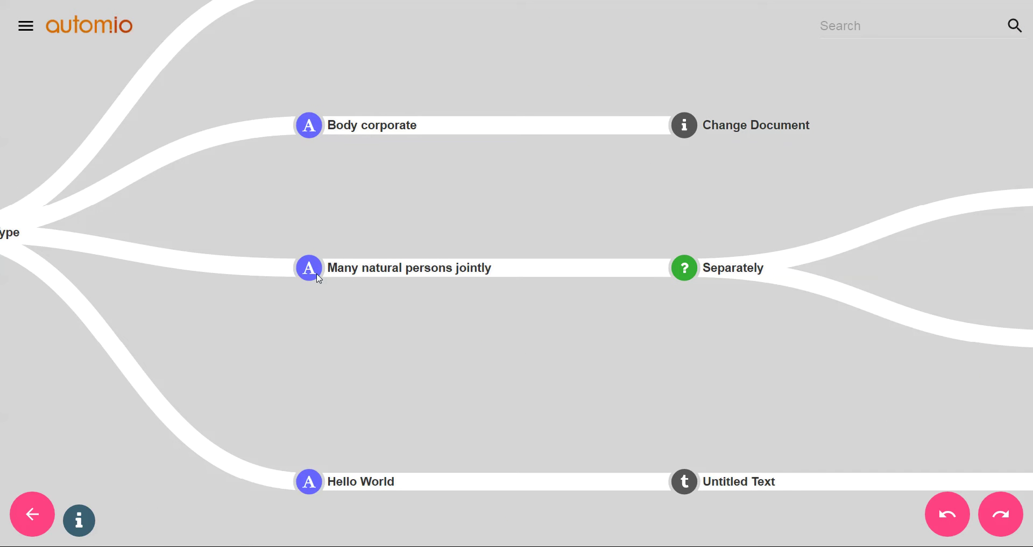
pyautogui.scroll(-5, 306, 320)
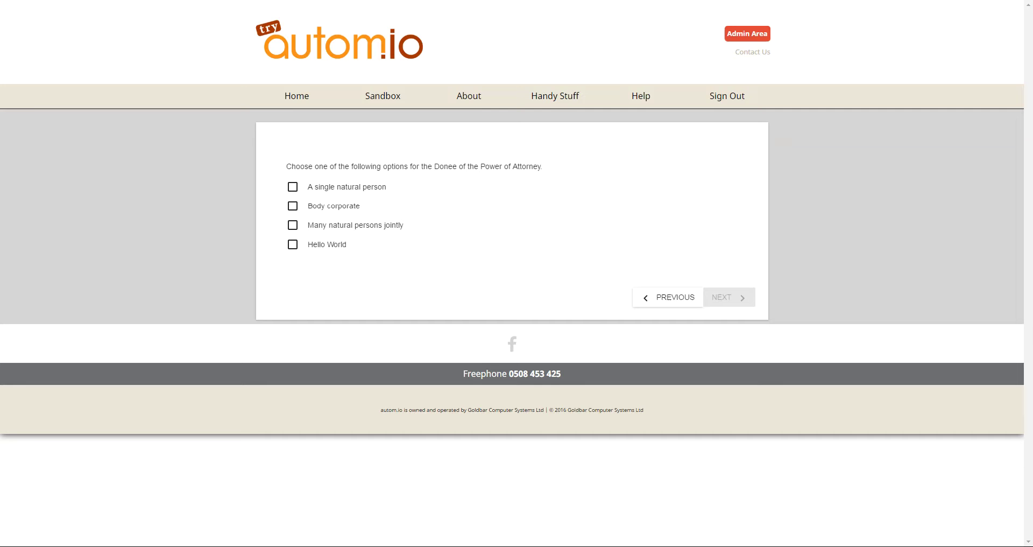
pyautogui.click(294, 225)
pyautogui.click(725, 299)
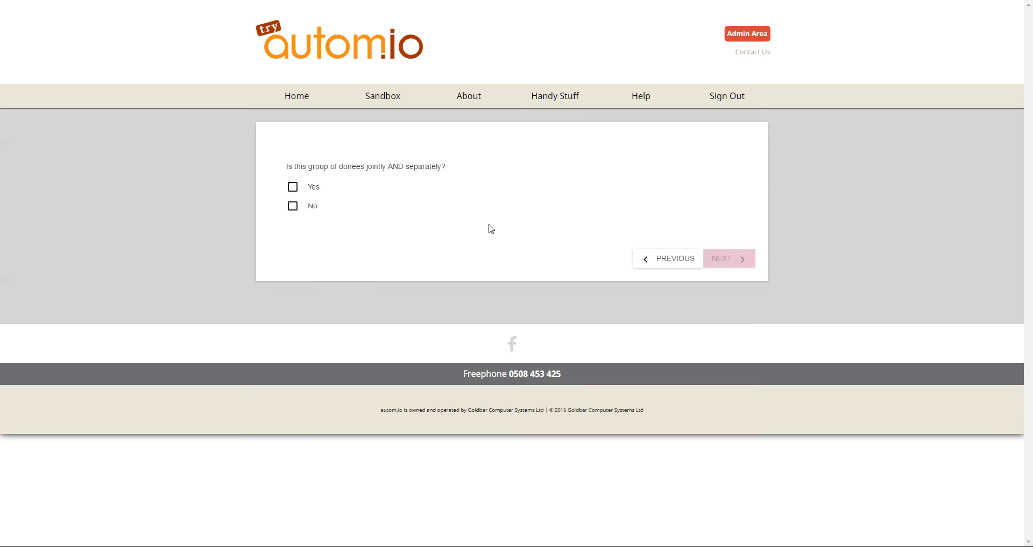
pyautogui.click(298, 189)
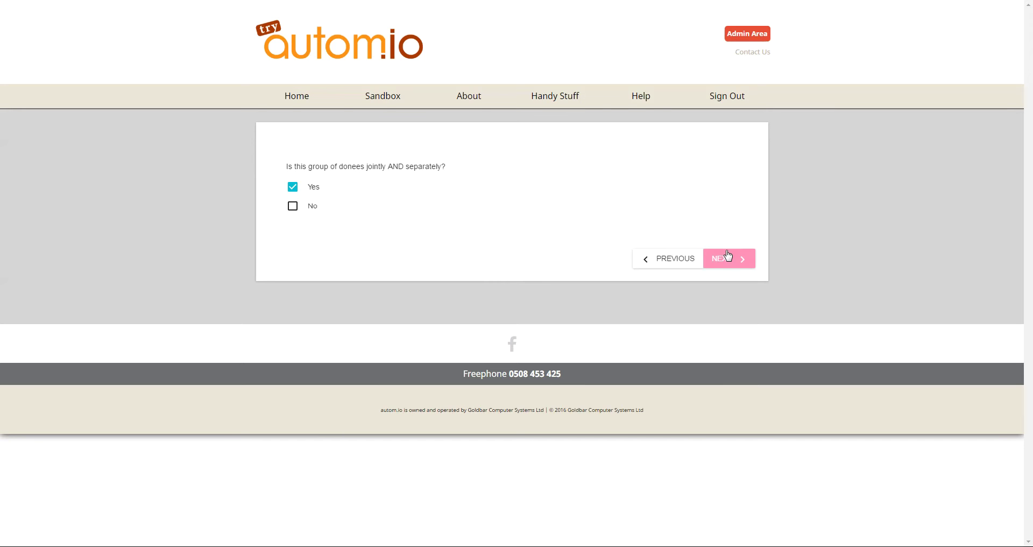
pyautogui.click(733, 265)
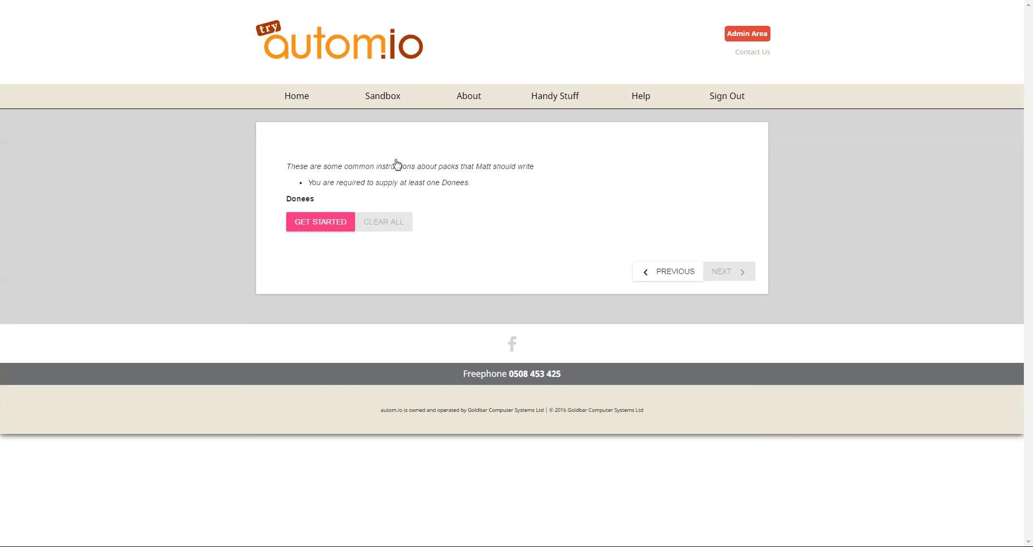
# Start the Donees pack and enter the first donee's full name.
pyautogui.click(328, 225)
pyautogui.click(341, 228)
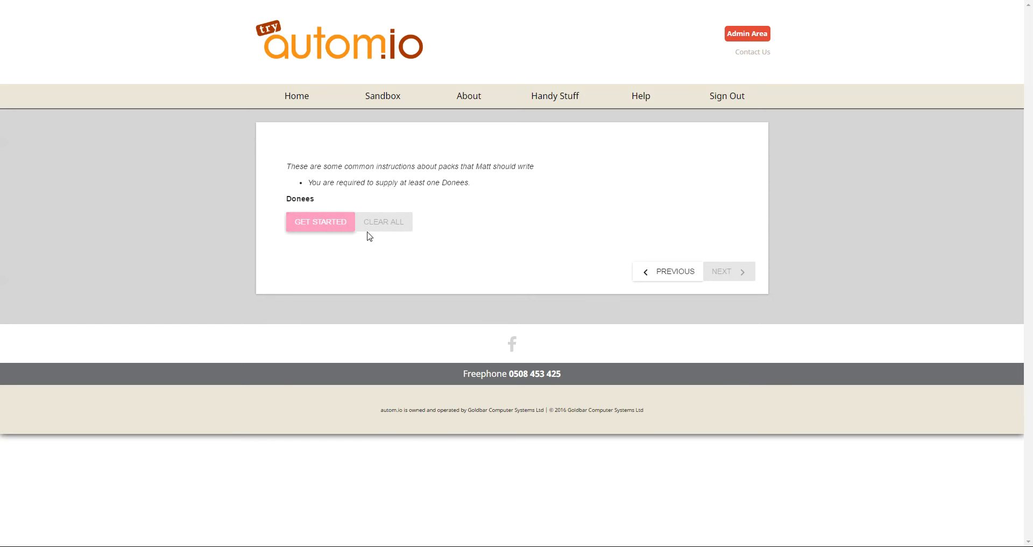
pyautogui.click(353, 204)
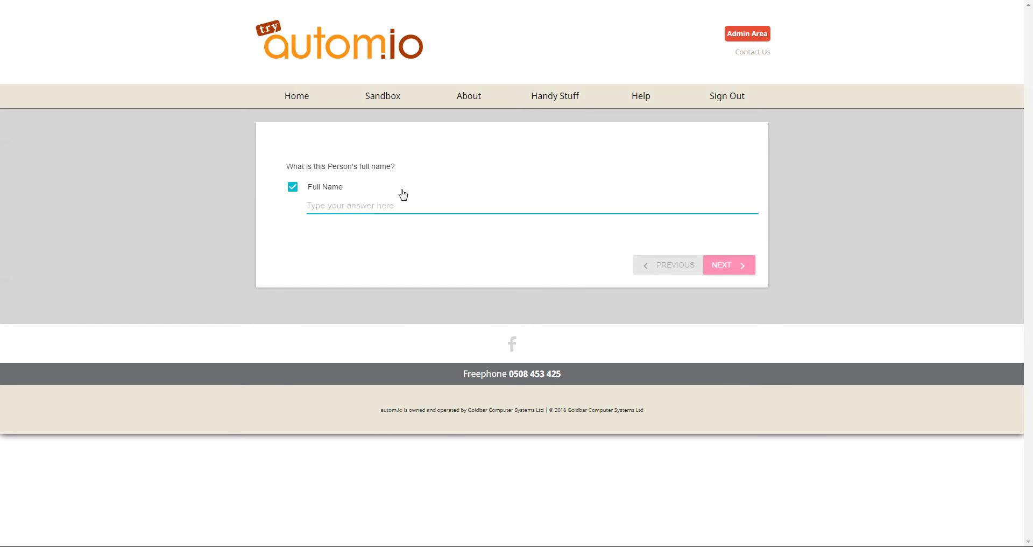
pyautogui.write('Jimi I lendrix')
pyautogui.click(739, 272)
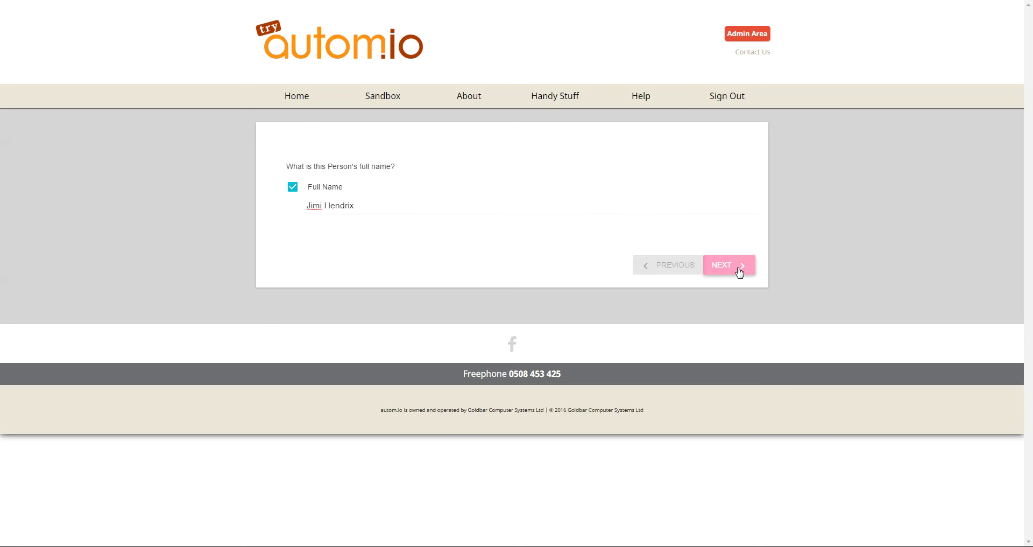
# Enter Ithaca as the first donee's town of residence and USA as the country.
pyautogui.click(457, 205)
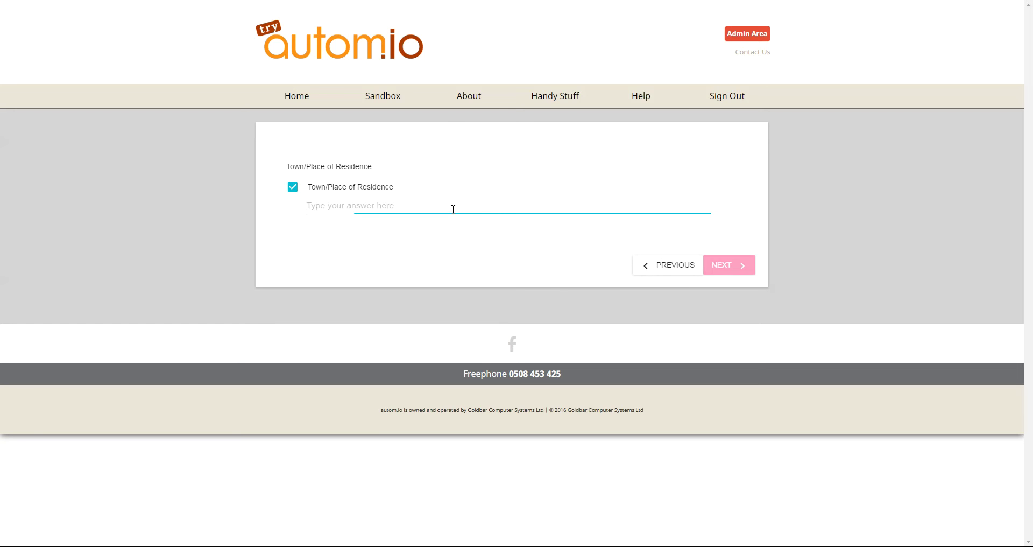
pyautogui.write('Itha')
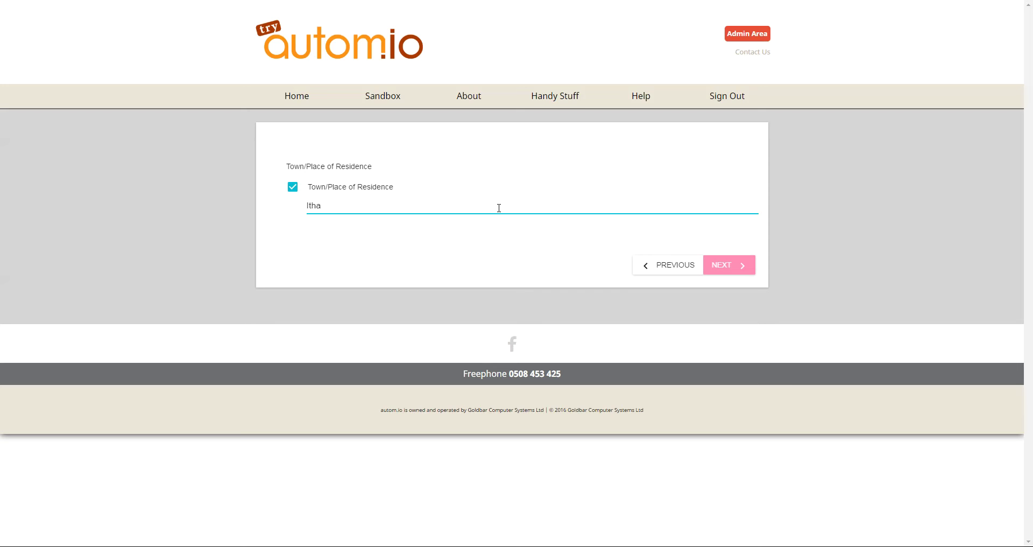
pyautogui.write('ca')
pyautogui.click(729, 267)
pyautogui.click(410, 208)
pyautogui.write('USA')
pyautogui.click(741, 272)
# Enter Guitar Genius as the first donee's occupation and complete that donee's entry.
pyautogui.click(423, 208)
pyautogui.write('Guitar')
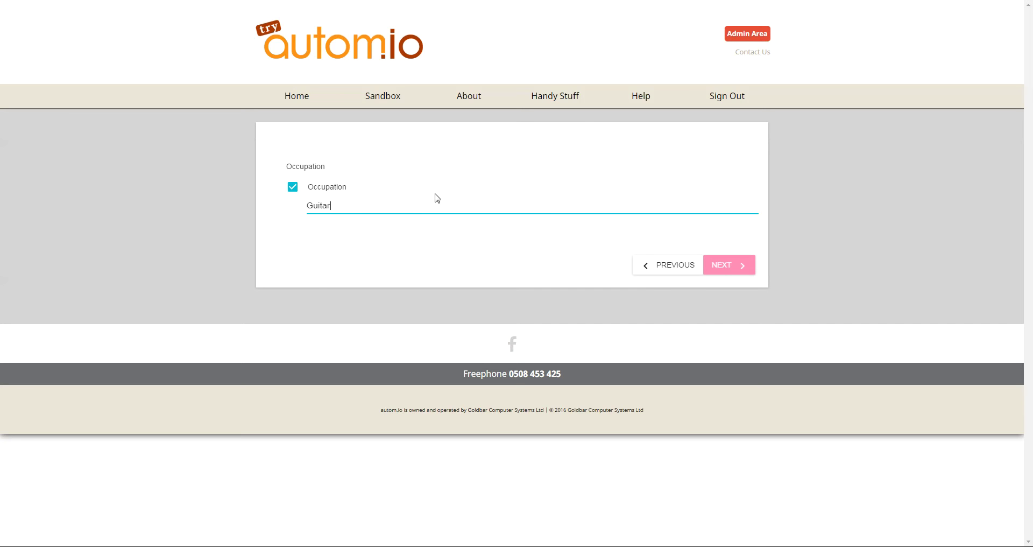
pyautogui.write(' Genius')
pyautogui.click(740, 269)
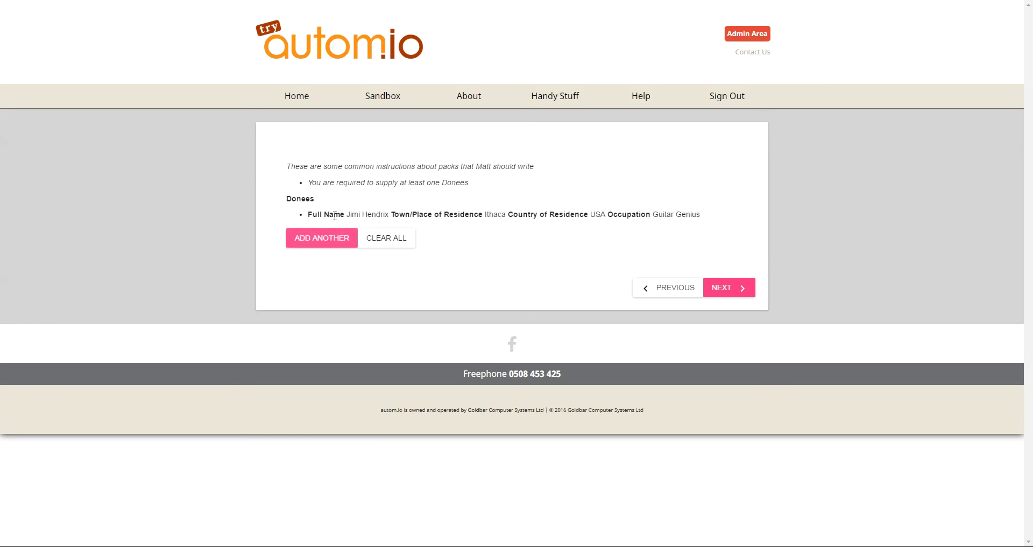
# Add another donee to the Donees pack and enter the second donee's full name.
pyautogui.click(328, 240)
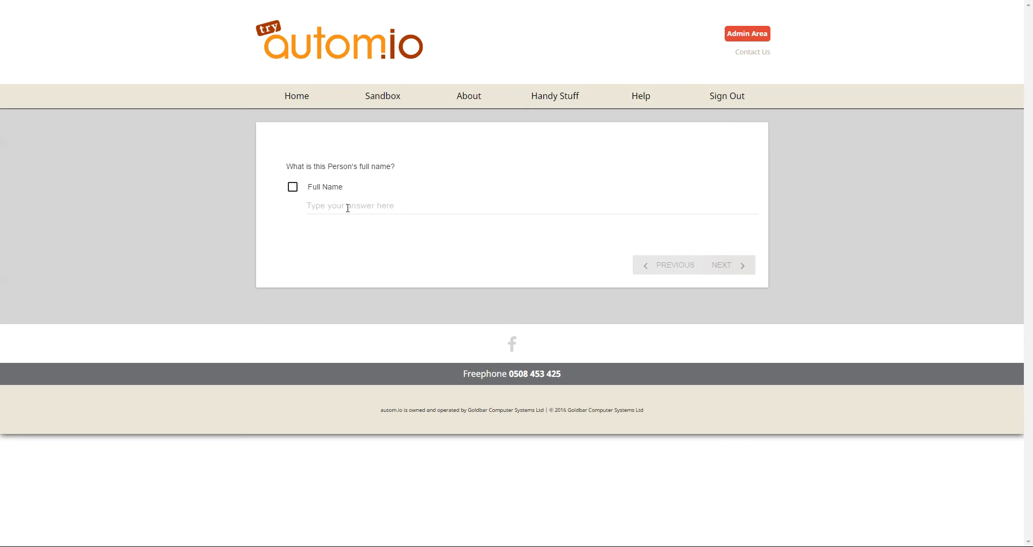
pyautogui.click(357, 209)
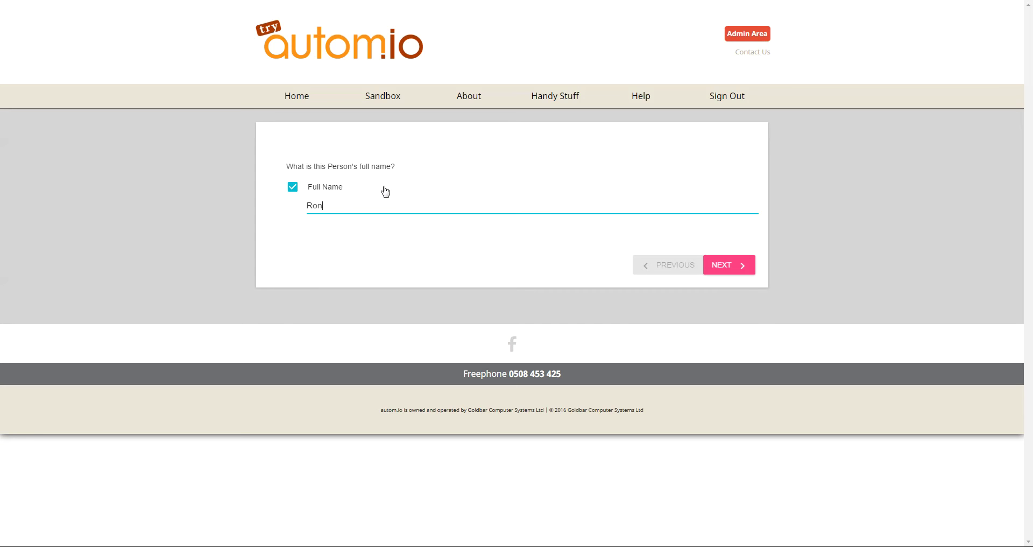
pyautogui.write('Ronald McDonald')
pyautogui.press('Return')
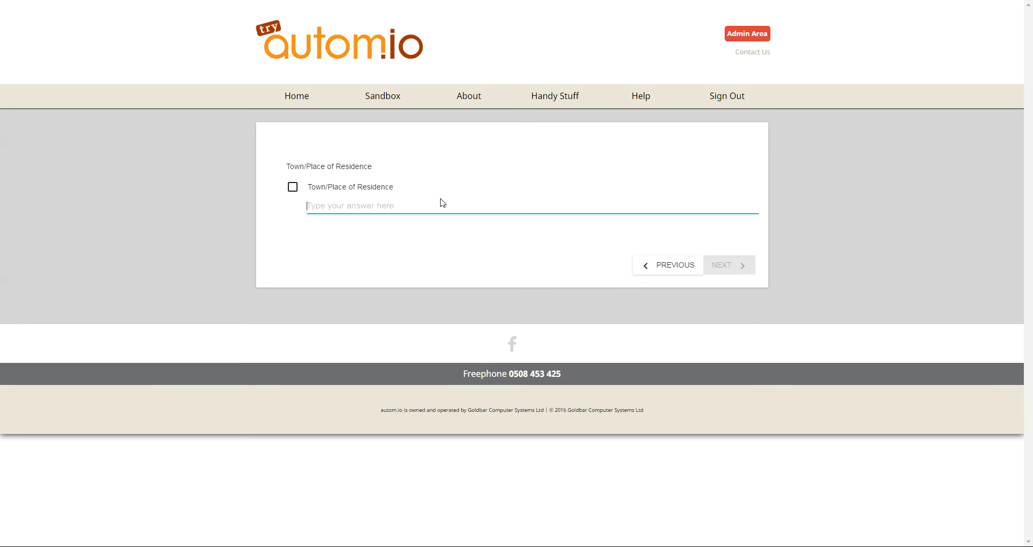
# Enter Wiscoonsin as the second donee's town of residence and USA as the country.
pyautogui.write('W')
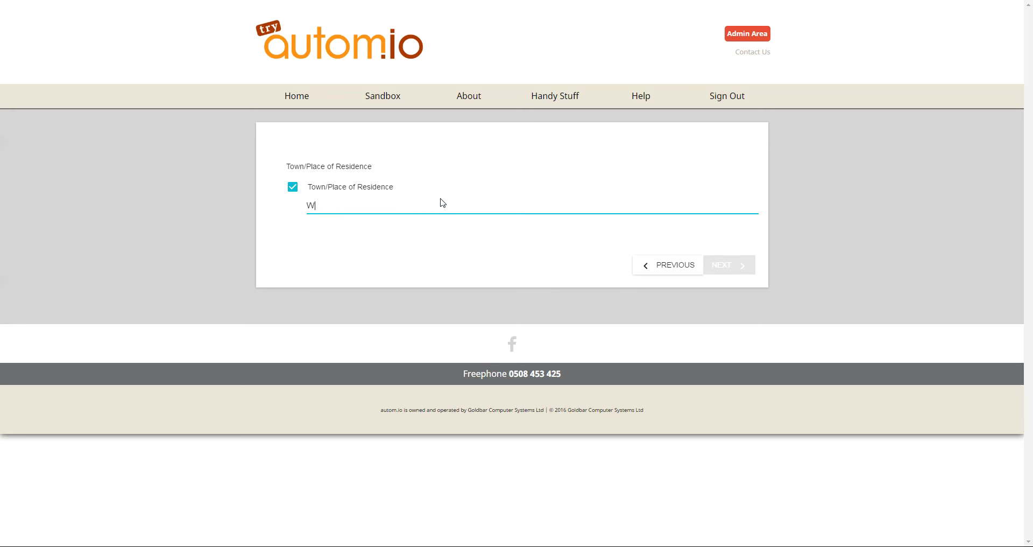
pyautogui.write('isco')
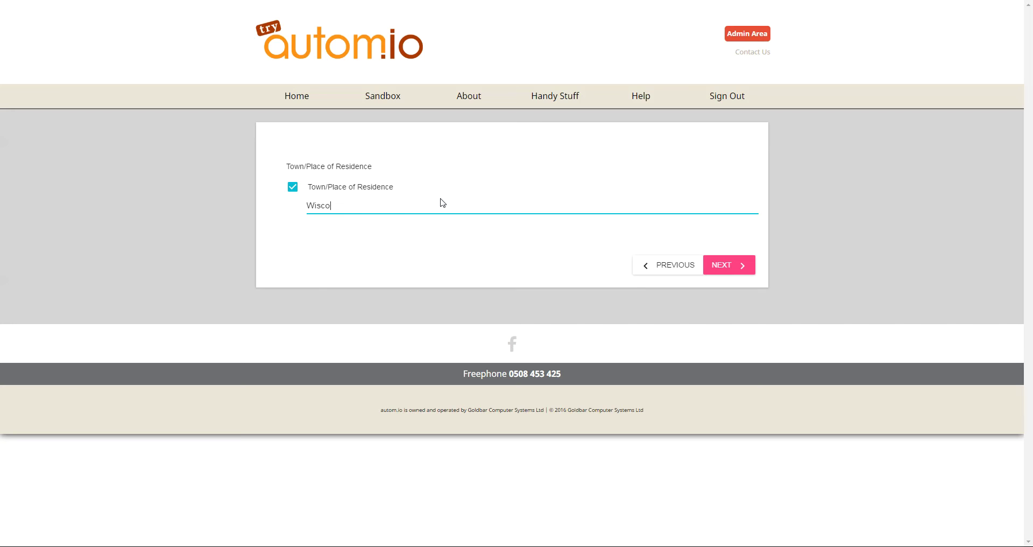
pyautogui.write('onsin')
pyautogui.click(706, 262)
pyautogui.click(369, 207)
pyautogui.write('USA')
pyautogui.click(733, 266)
# Enter Clown as the second donee's occupation and continue past the Donees pack.
pyautogui.click(463, 191)
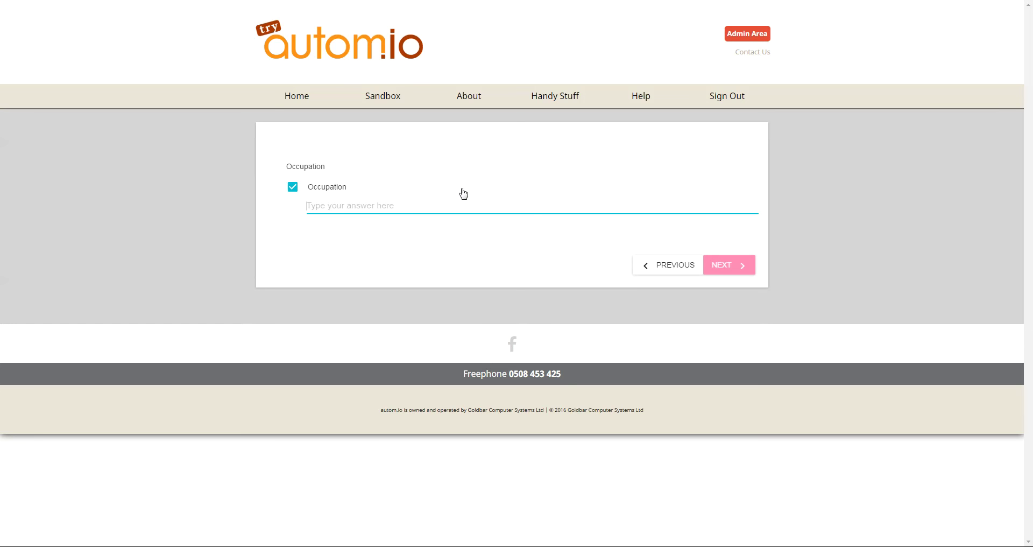
pyautogui.write('Clown')
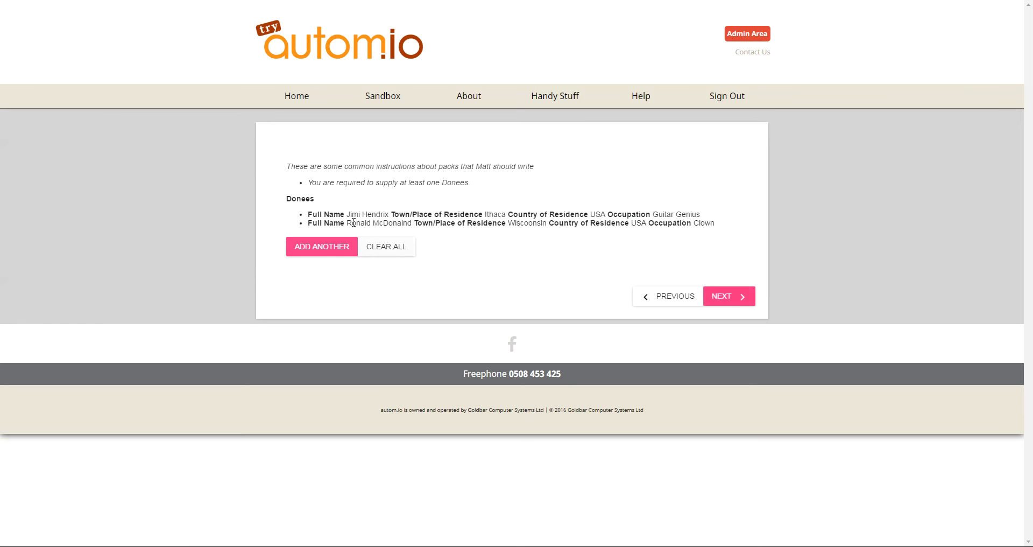
pyautogui.click(737, 303)
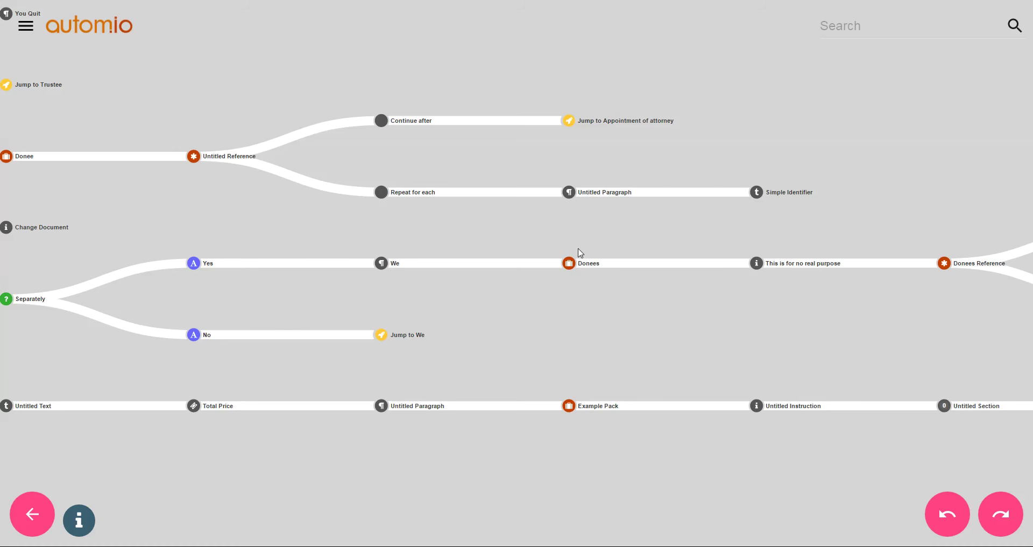
# Review the Donees pack's settings for required and multiple entries in the flow, and close them without changes.
pyautogui.moveTo(586, 298); pyautogui.dragTo(707, 289)
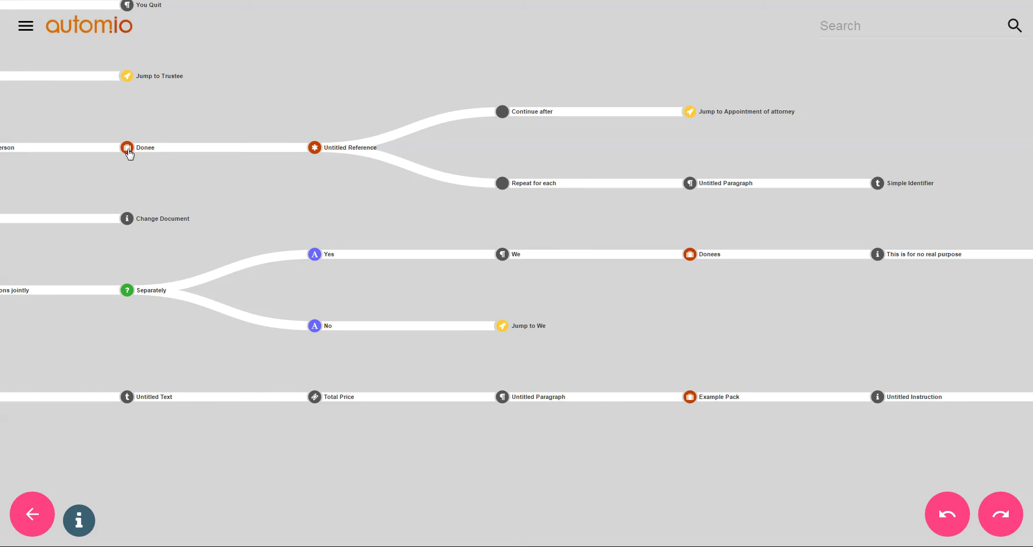
pyautogui.scroll(3, 698, 258)
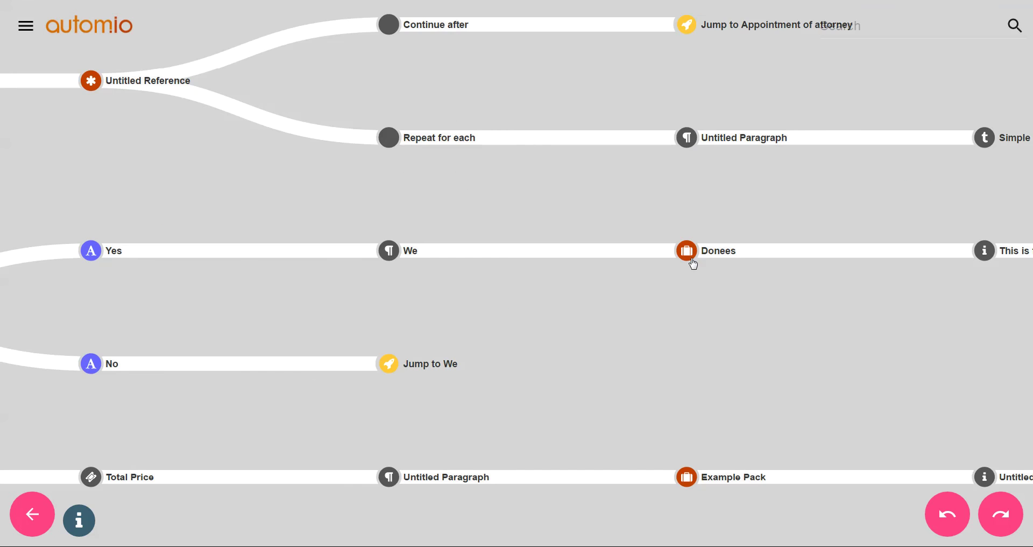
pyautogui.click(697, 260)
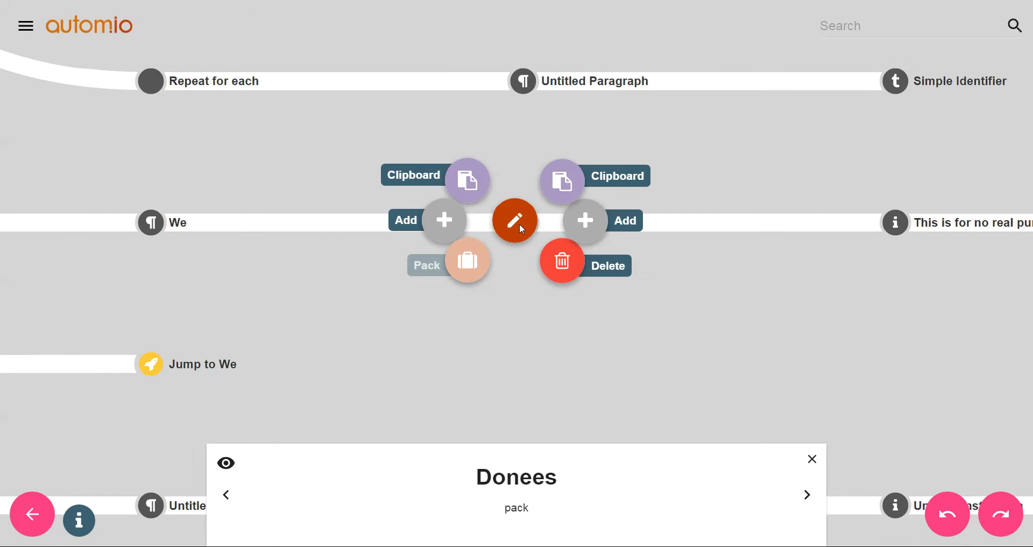
pyautogui.click(518, 221)
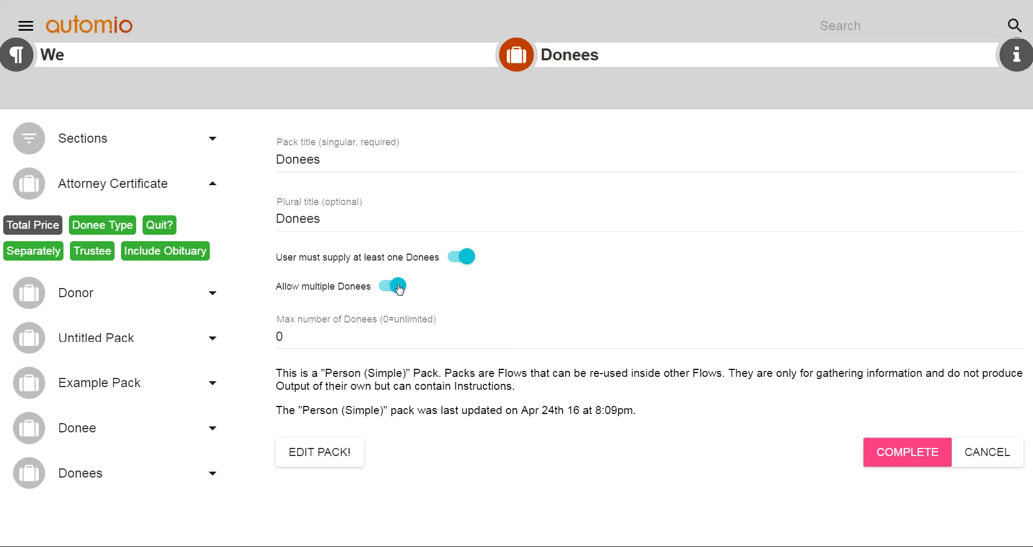
pyautogui.click(979, 462)
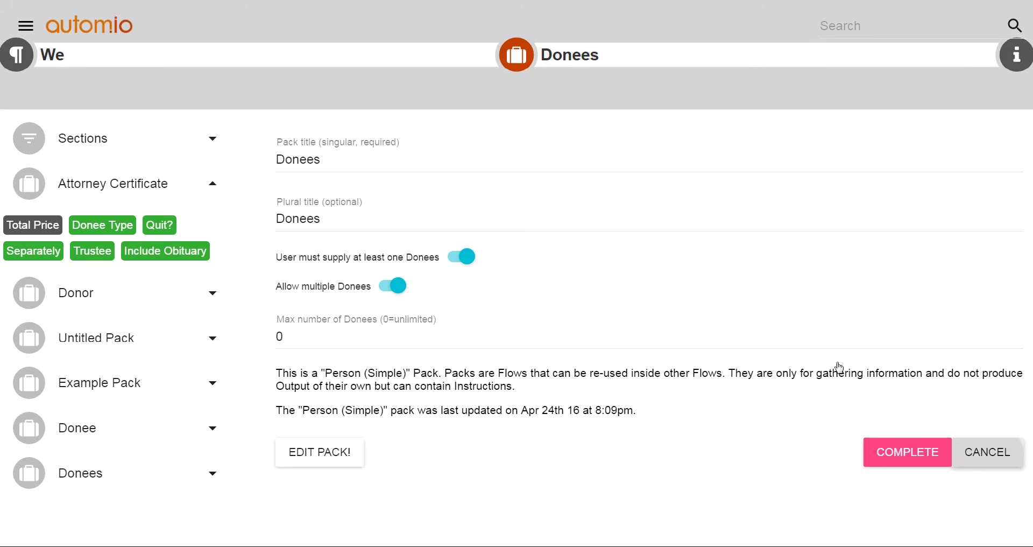
pyautogui.click(459, 293)
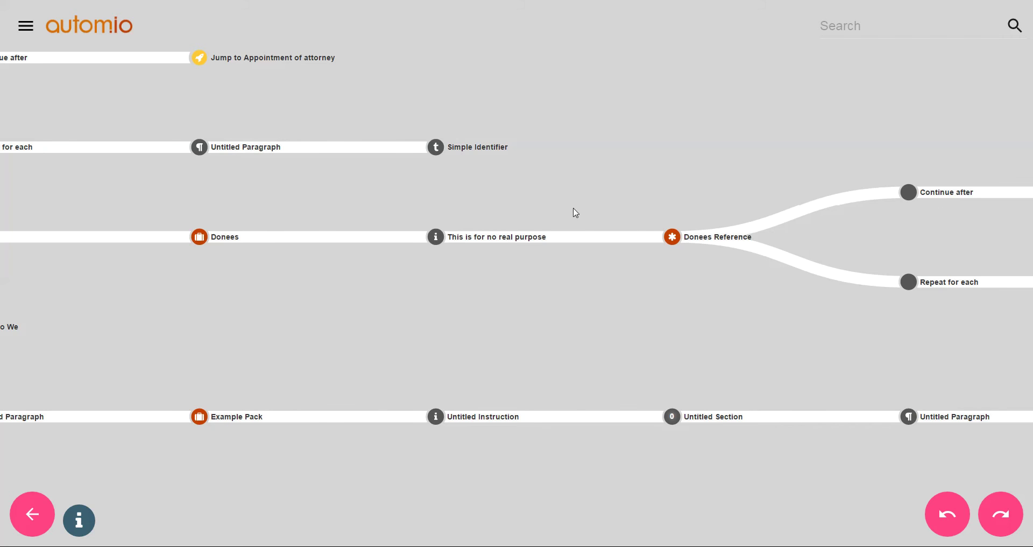
# View the packs available for a new pack reference after the Untitled Section, and close the list without choosing one.
pyautogui.moveTo(613, 311); pyautogui.dragTo(324, 316)
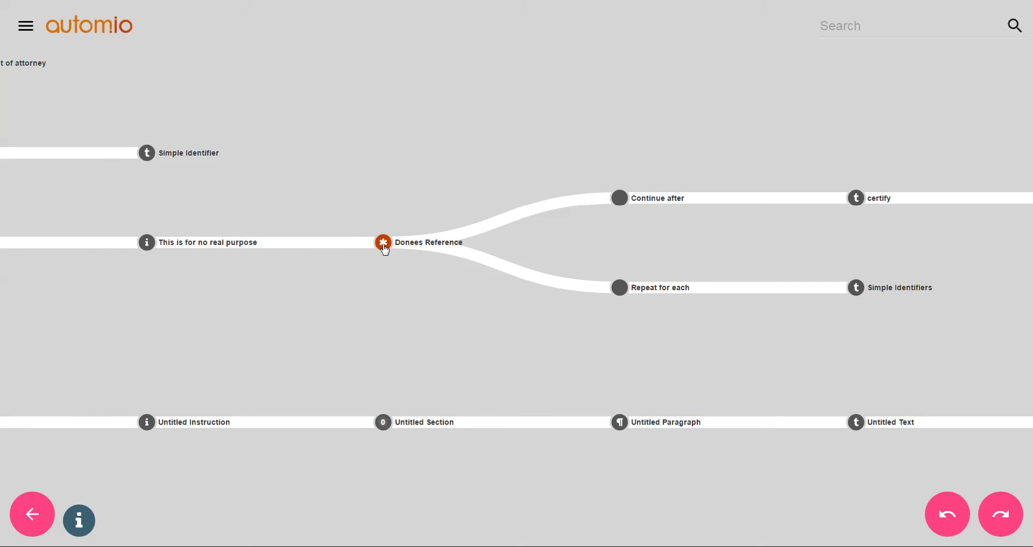
pyautogui.moveTo(413, 308); pyautogui.dragTo(623, 268)
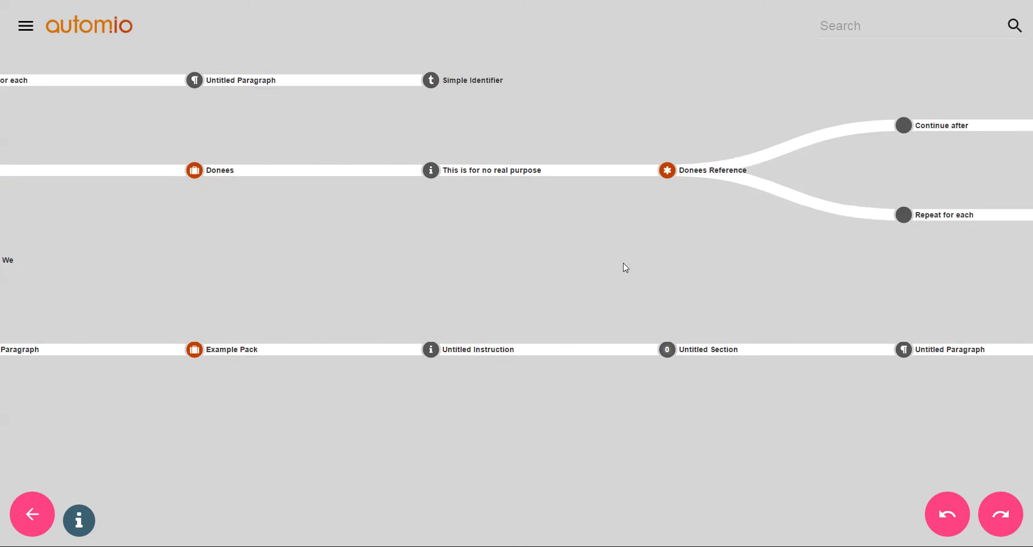
pyautogui.click(671, 348)
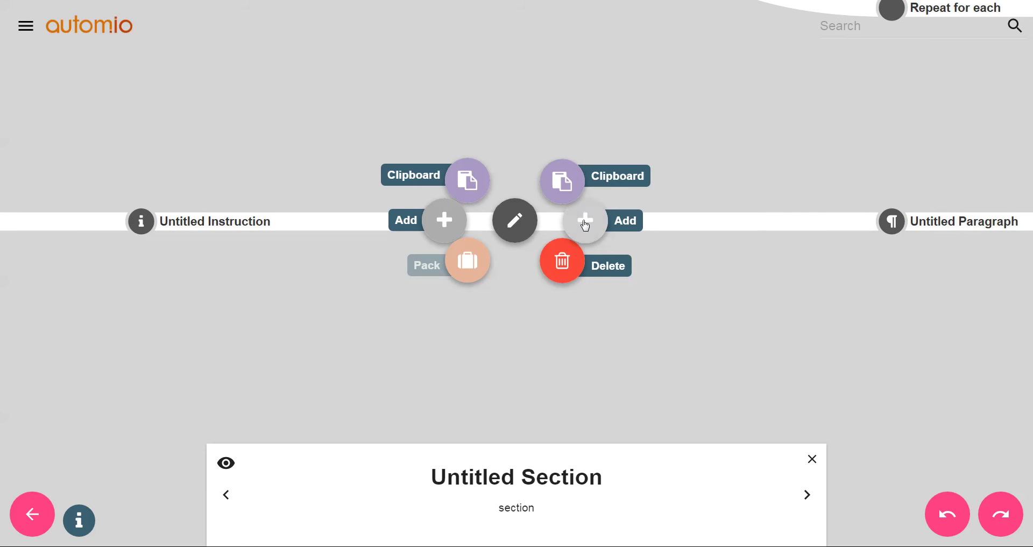
pyautogui.click(590, 223)
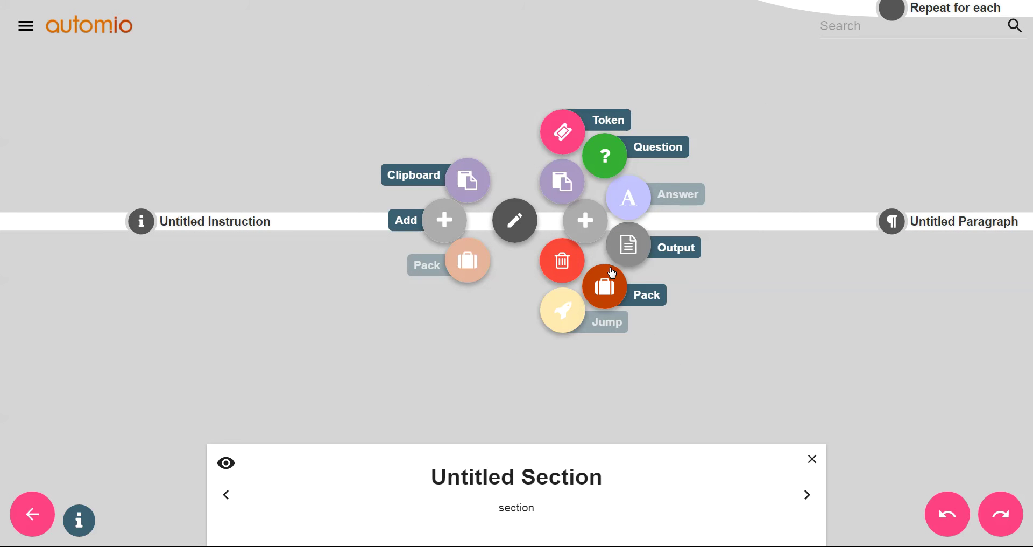
pyautogui.click(606, 298)
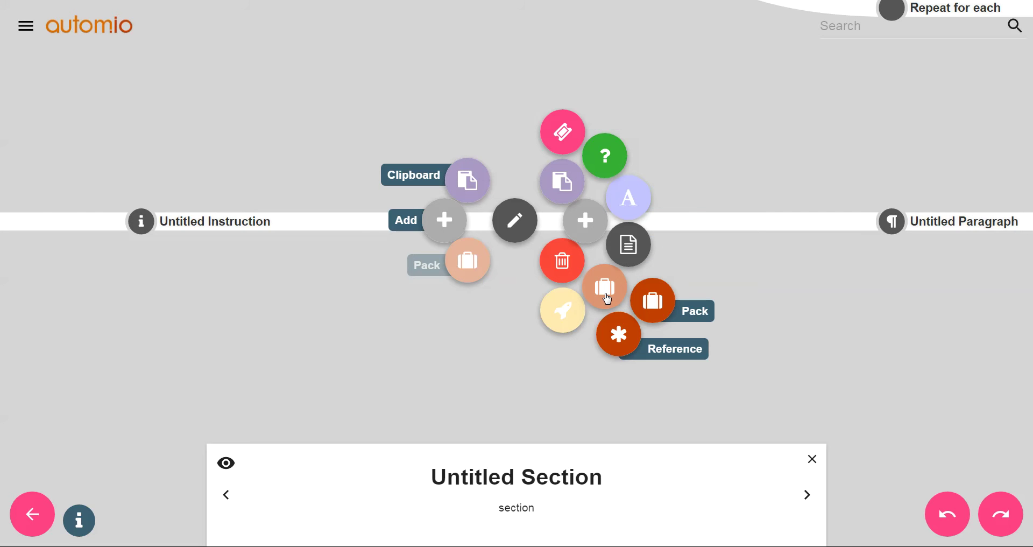
pyautogui.click(619, 334)
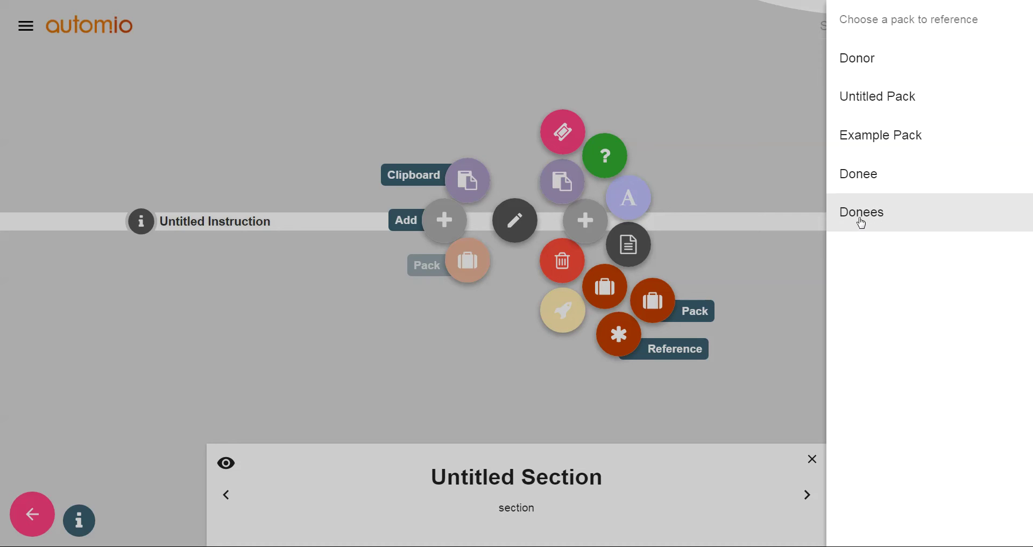
pyautogui.click(704, 126)
pyautogui.click(723, 159)
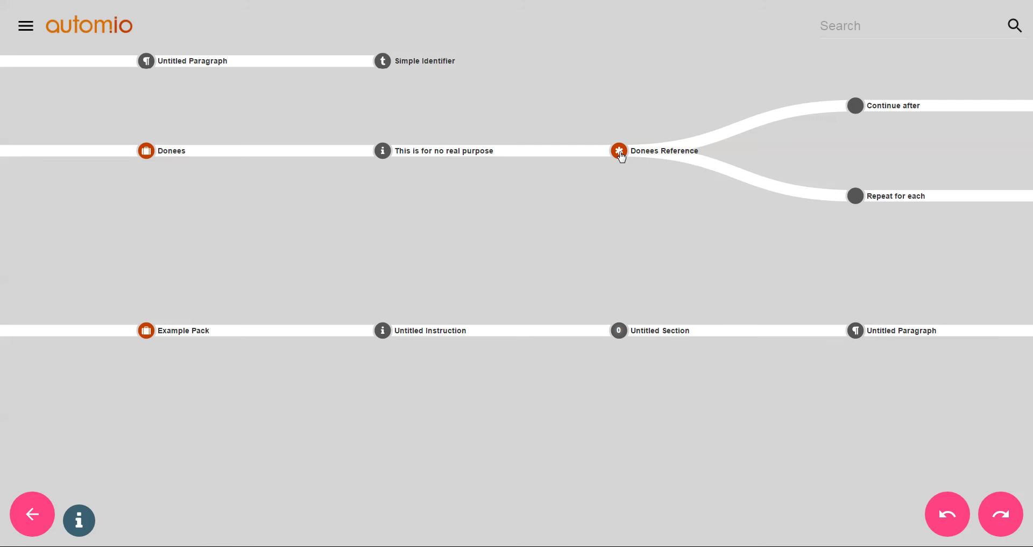
# Examine the Donees Reference and its Continue after and Repeat for each branches.
pyautogui.click(621, 154)
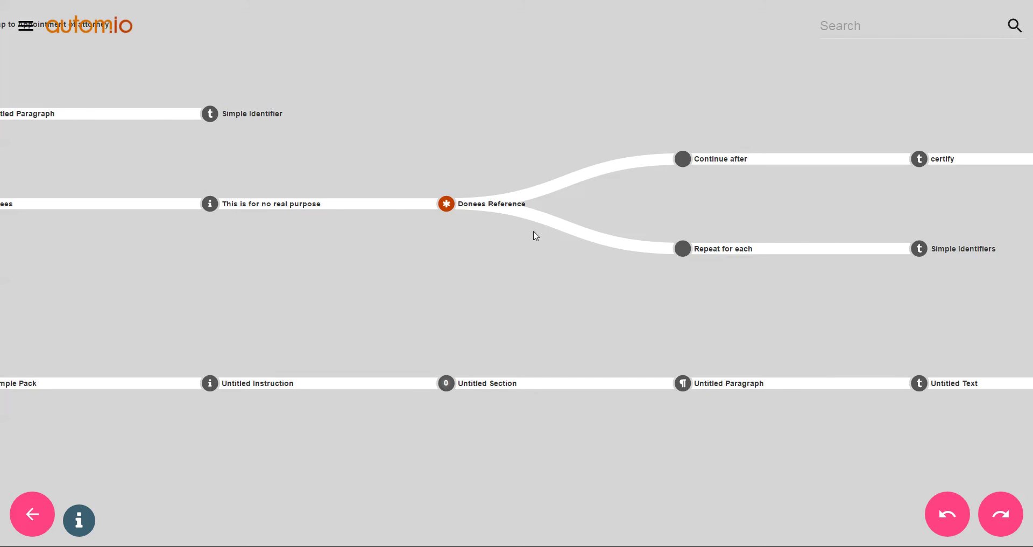
pyautogui.moveTo(600, 276); pyautogui.dragTo(464, 265)
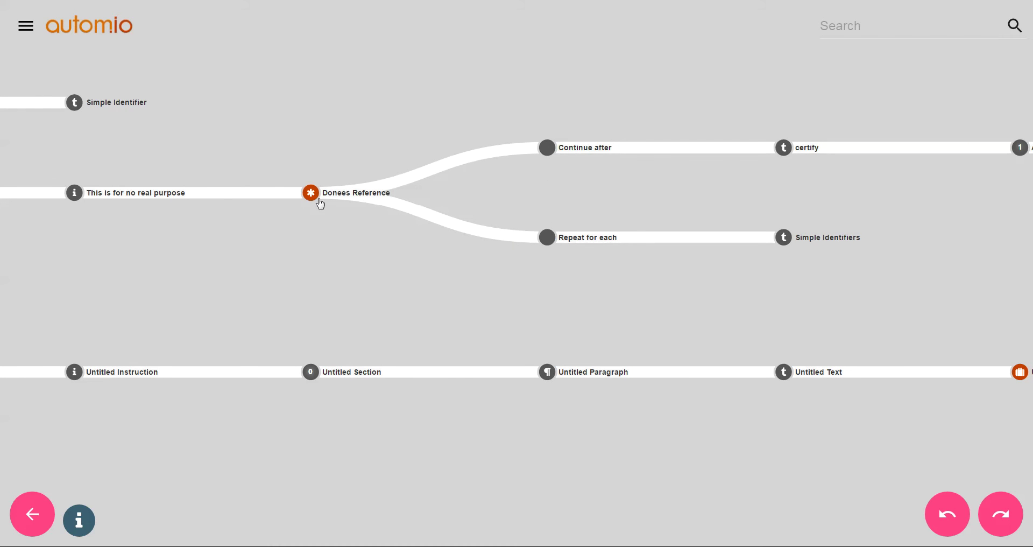
pyautogui.moveTo(410, 208); pyautogui.dragTo(455, 218)
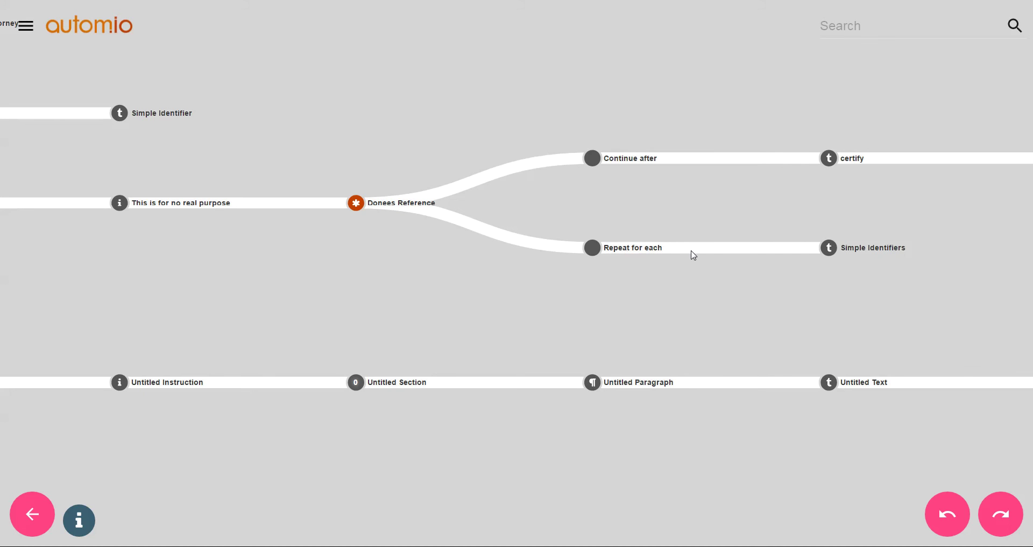
pyautogui.moveTo(844, 271); pyautogui.dragTo(726, 270)
pyautogui.scroll(-1, 496, 290)
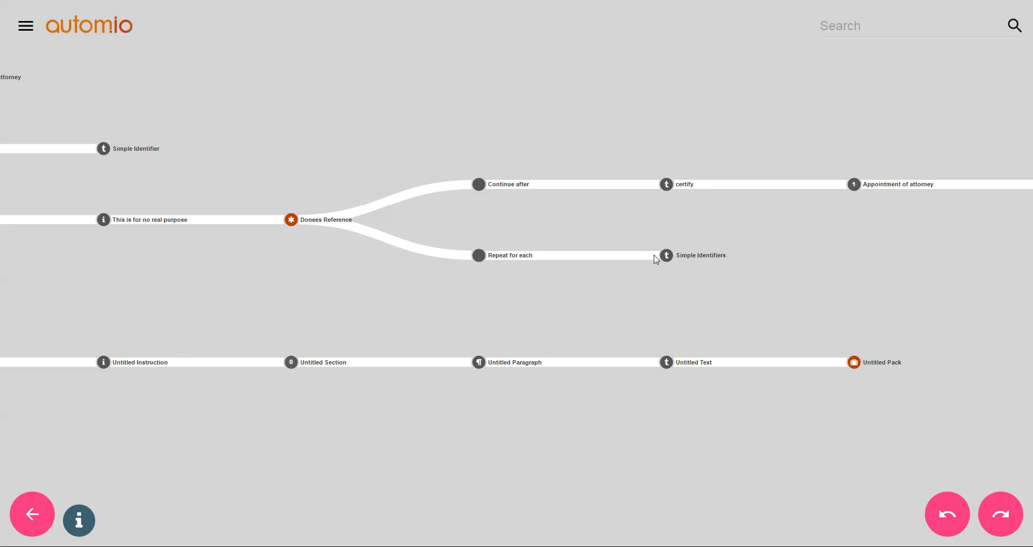
pyautogui.moveTo(318, 297); pyautogui.dragTo(616, 277)
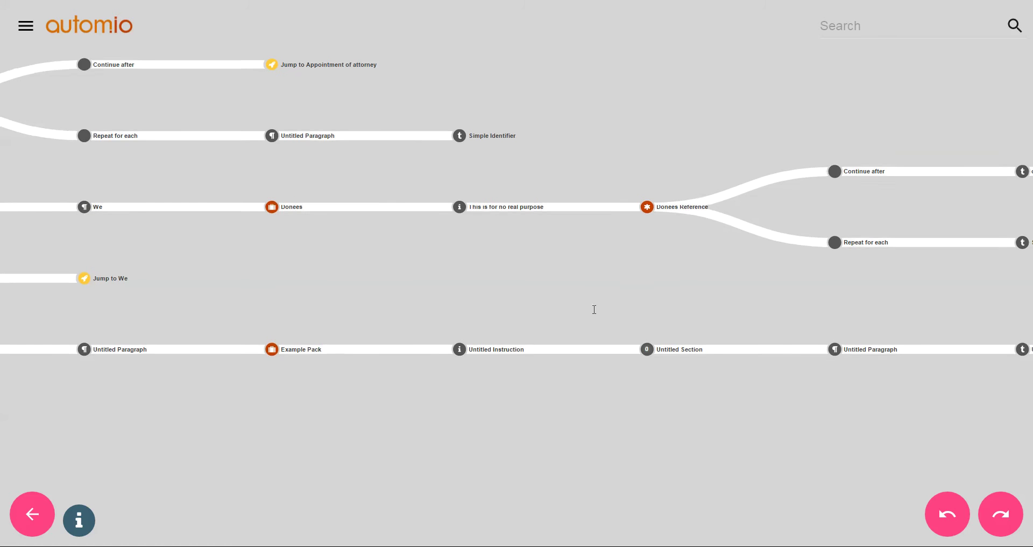
pyautogui.moveTo(644, 310); pyautogui.dragTo(398, 298)
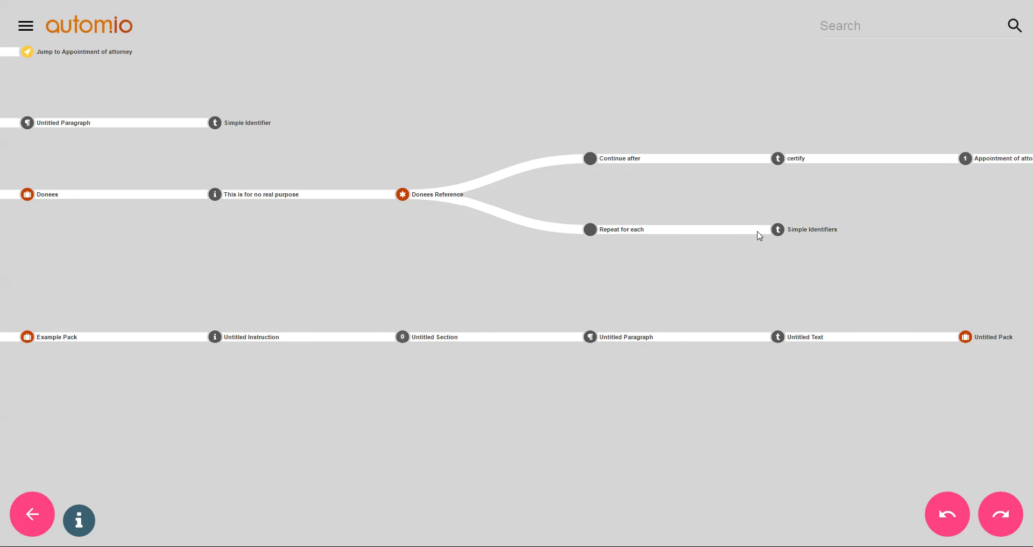
# Review the Simple Identifiers text in the Repeat for each branch with the Sections and Attorney Certificate items, and close it without changes.
pyautogui.click(777, 233)
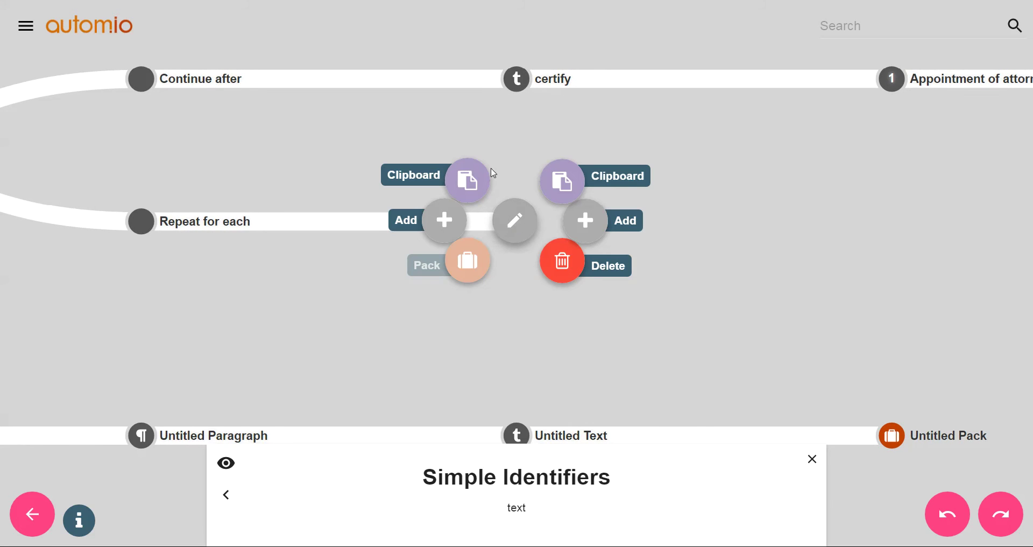
pyautogui.click(500, 219)
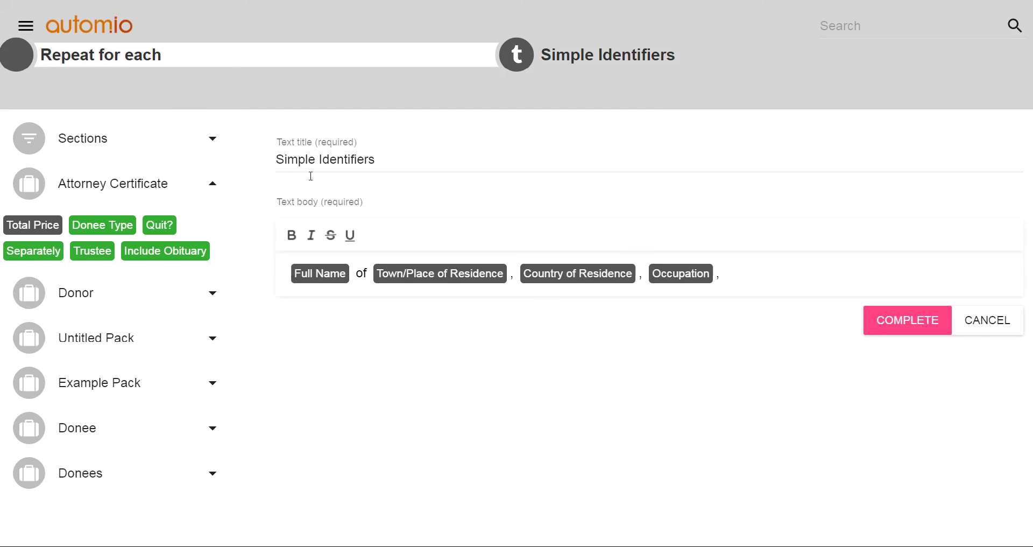
pyautogui.click(121, 184)
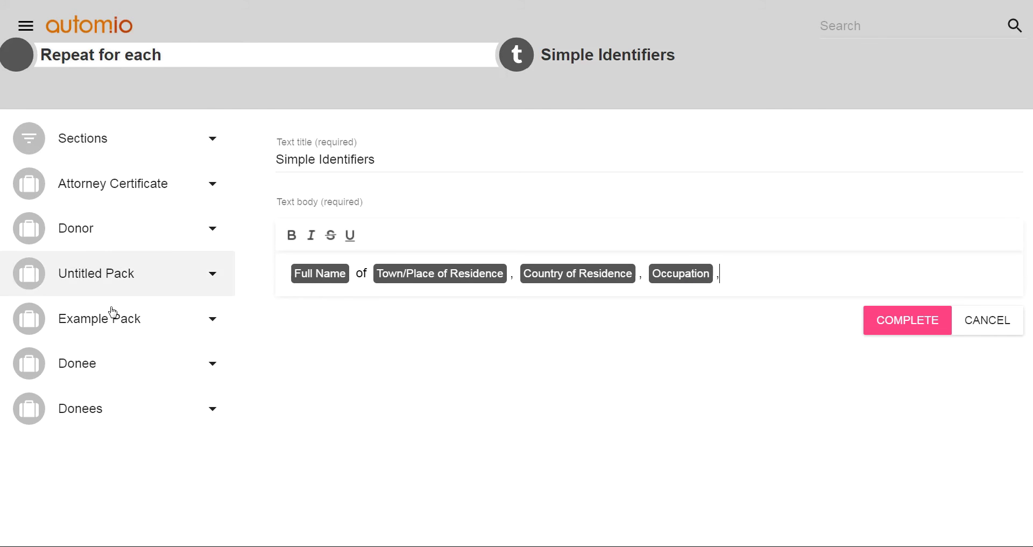
pyautogui.click(88, 141)
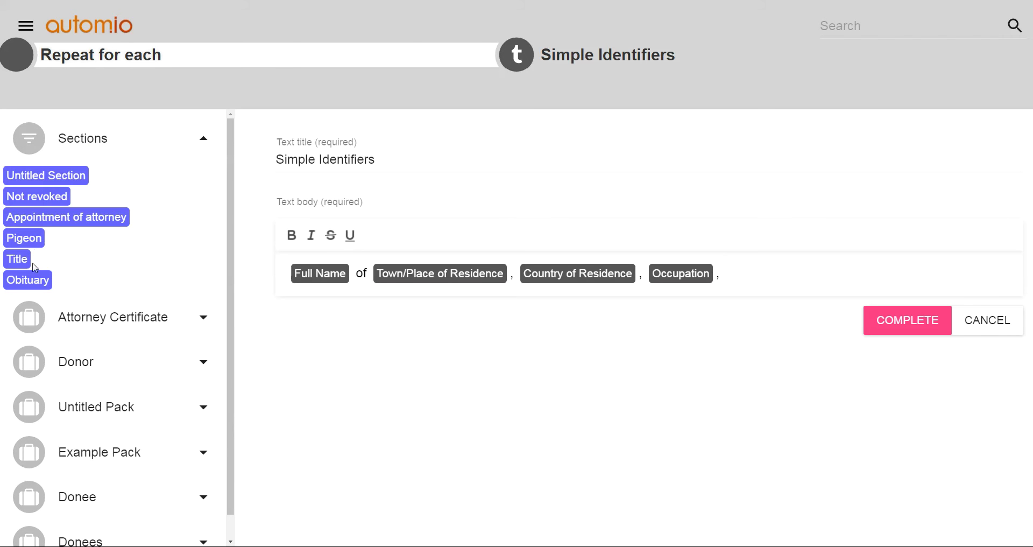
pyautogui.click(119, 323)
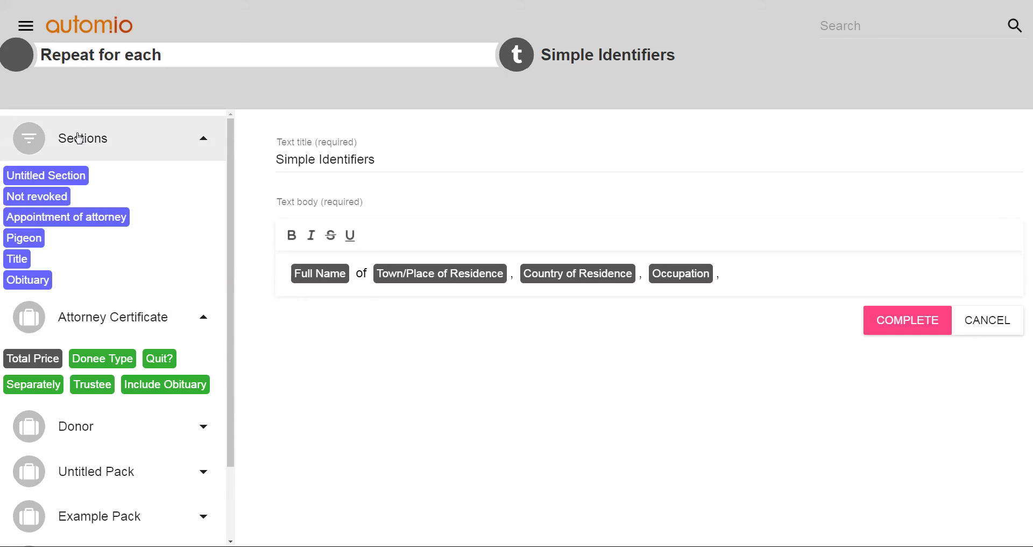
pyautogui.click(77, 153)
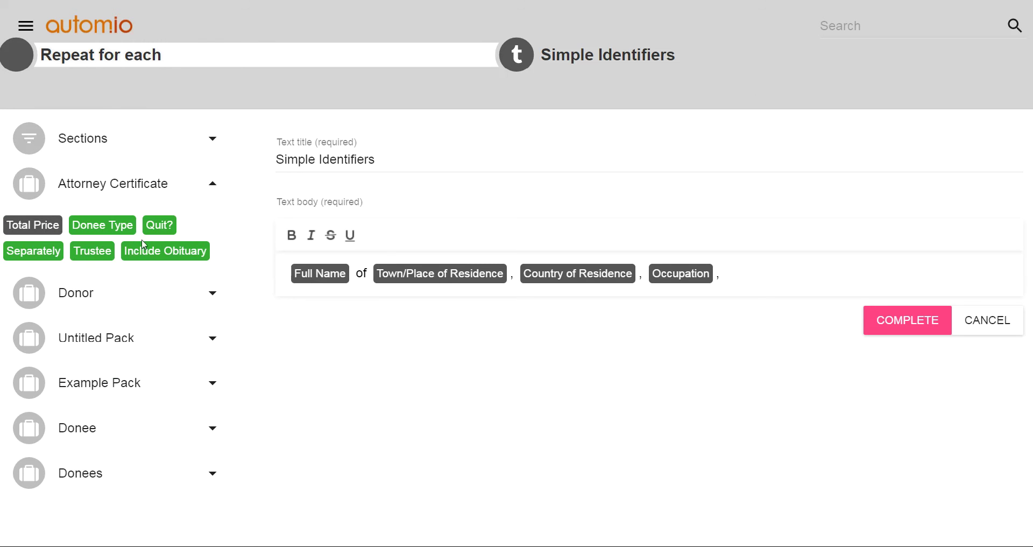
pyautogui.click(987, 320)
pyautogui.click(617, 318)
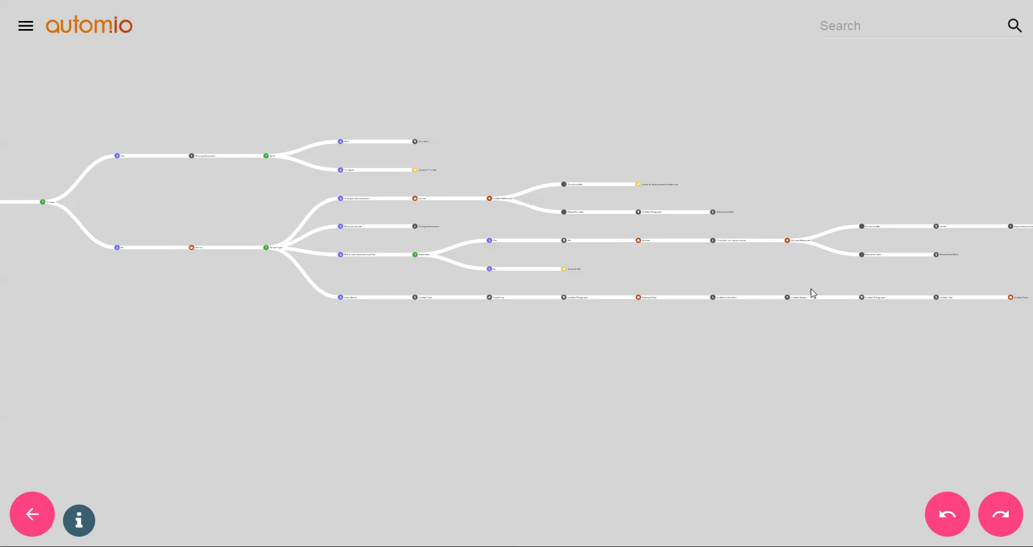
# Open the Simple Identifiers text in the Repeat for each branch and list the Donees pack's answer fields for insertion.
pyautogui.moveTo(812, 293); pyautogui.dragTo(466, 279)
pyautogui.click(585, 245)
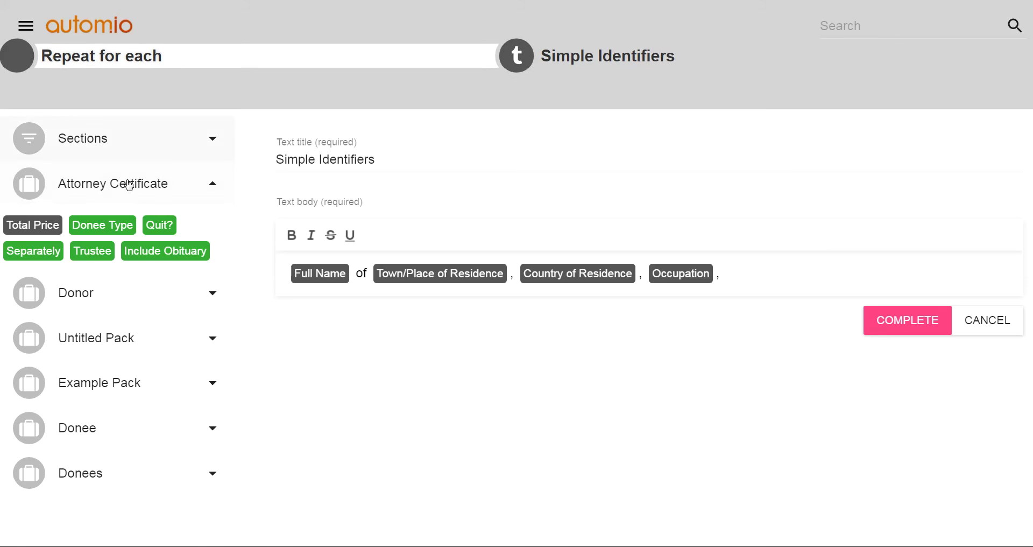
pyautogui.click(136, 197)
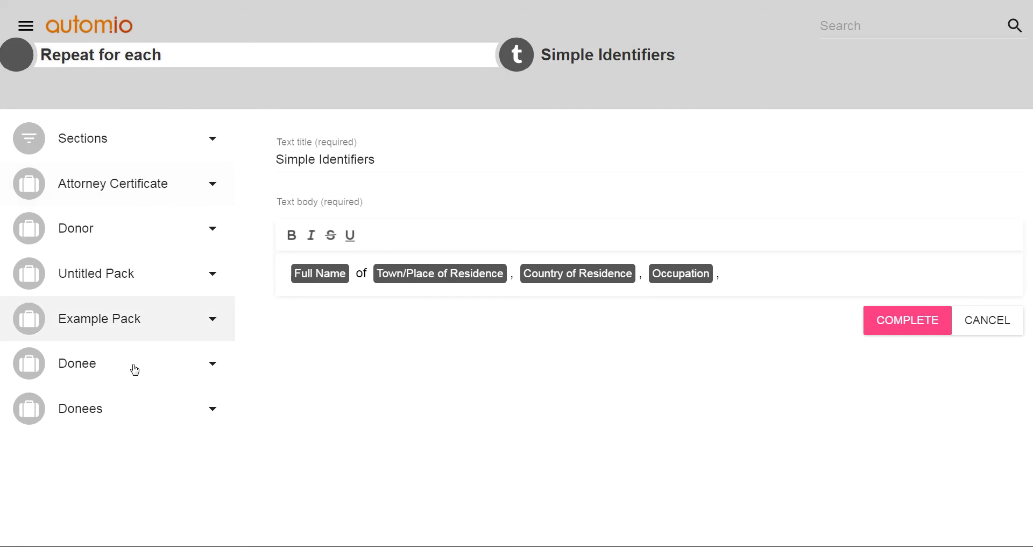
pyautogui.click(129, 418)
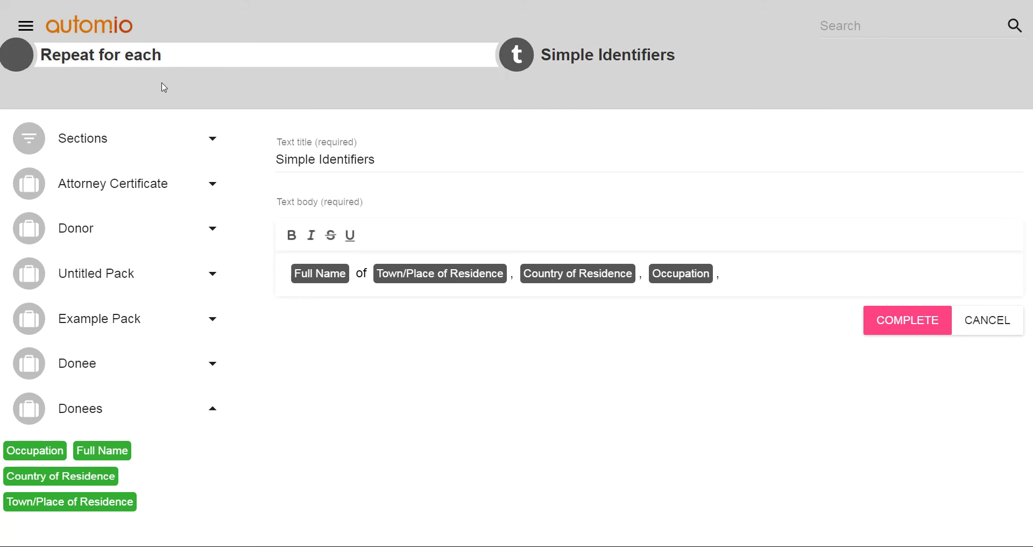
# Replace the Occupation reference in the Simple Identifiers body with the Donees pack's Occupation field before an exclamation mark, and save the text.
pyautogui.press('BackSpace')
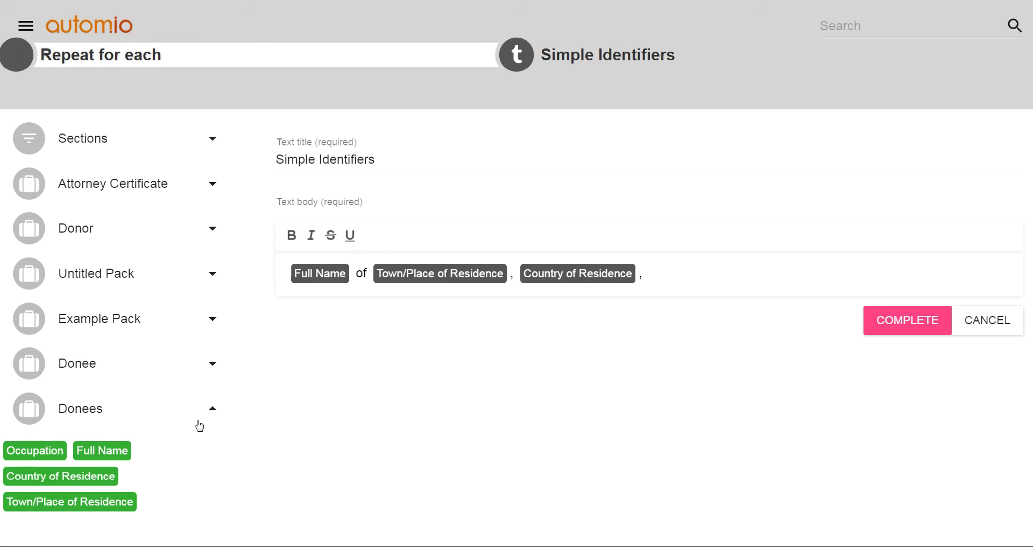
pyautogui.click(41, 452)
pyautogui.click(757, 278)
pyautogui.press('BackSpace')
pyautogui.moveTo(45, 451); pyautogui.dragTo(721, 270)
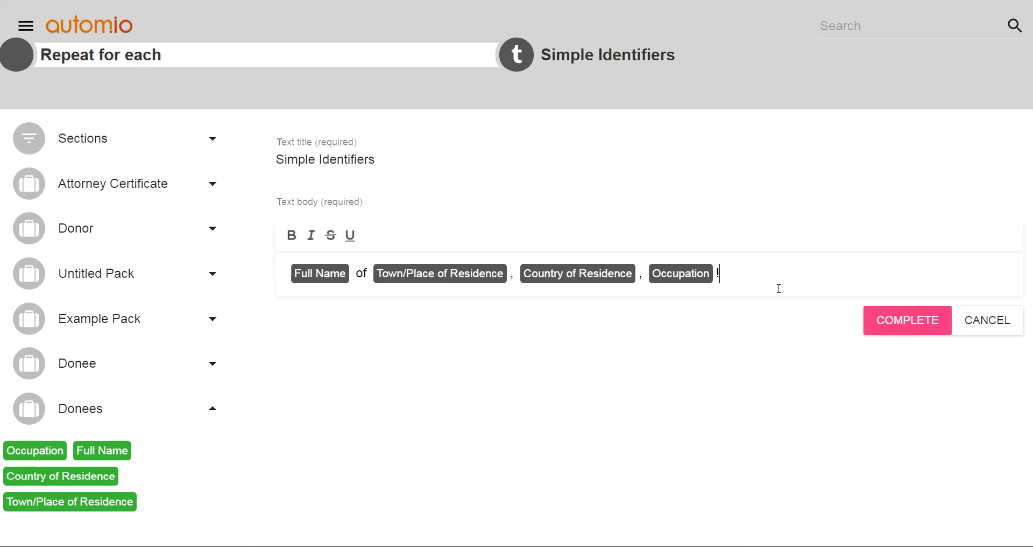
pyautogui.click(913, 326)
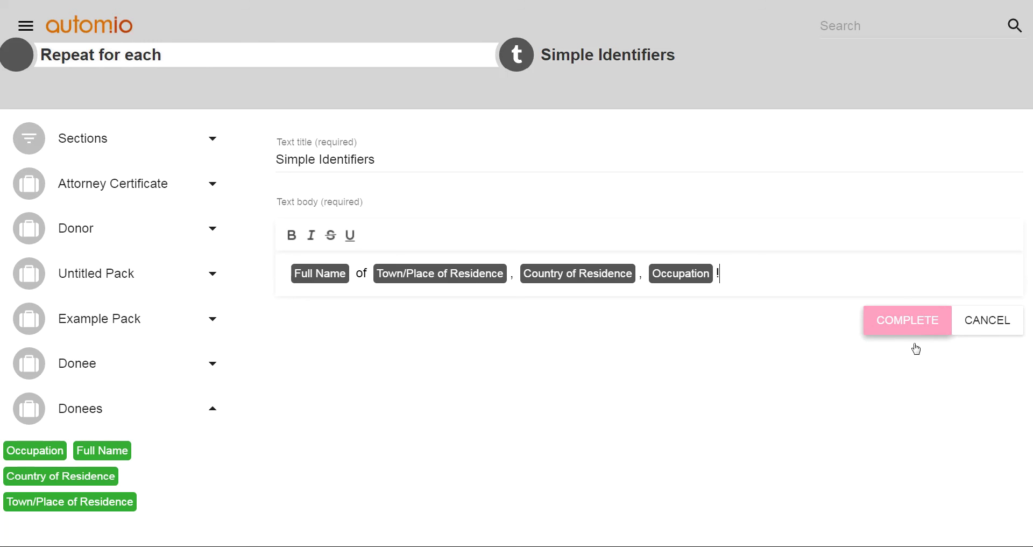
# Examine the Continue after branch of the Donees Reference from the certify text through to the Include Obituary question.
pyautogui.scroll(-2, 734, 277)
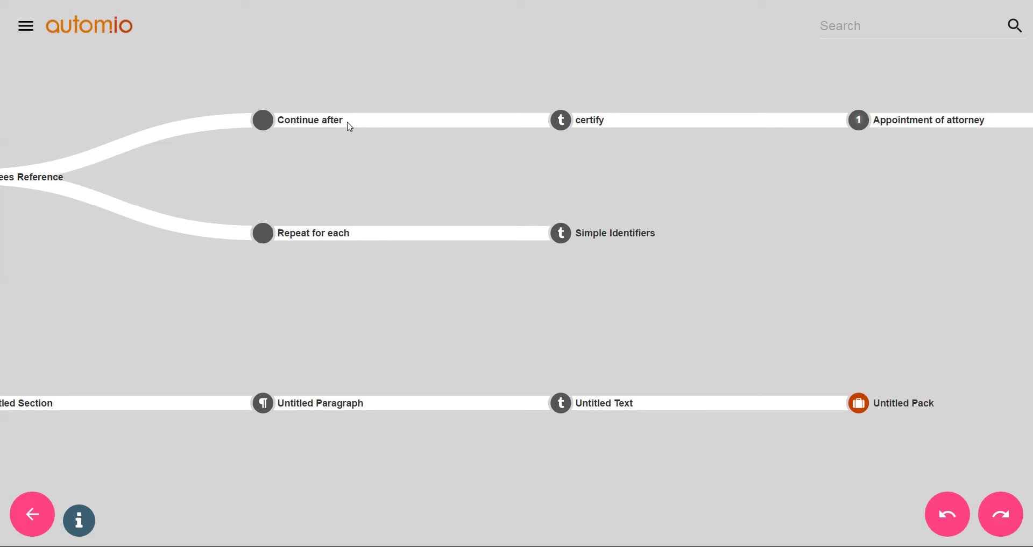
pyautogui.moveTo(589, 130); pyautogui.dragTo(493, 163)
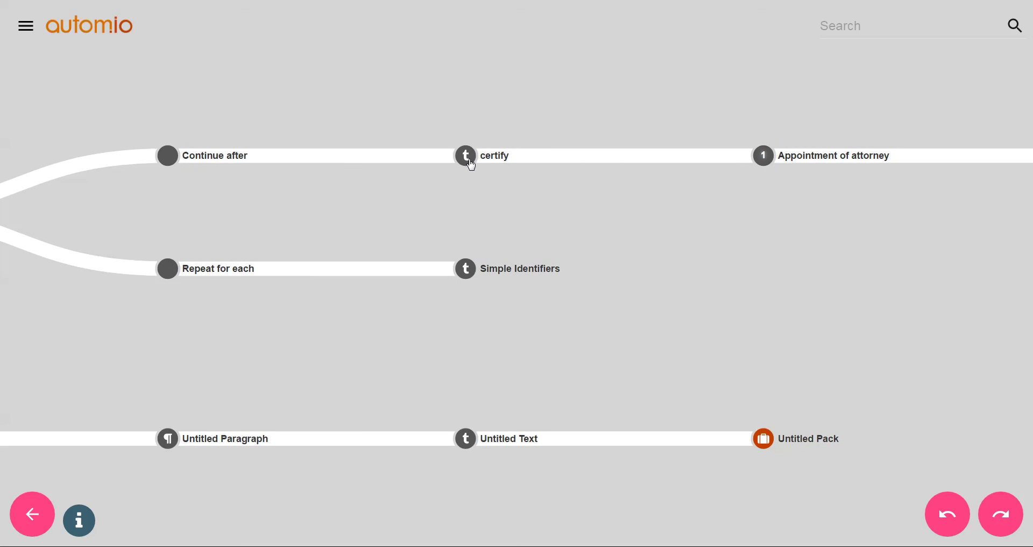
pyautogui.moveTo(730, 172); pyautogui.dragTo(612, 202)
pyautogui.scroll(-5, 612, 203)
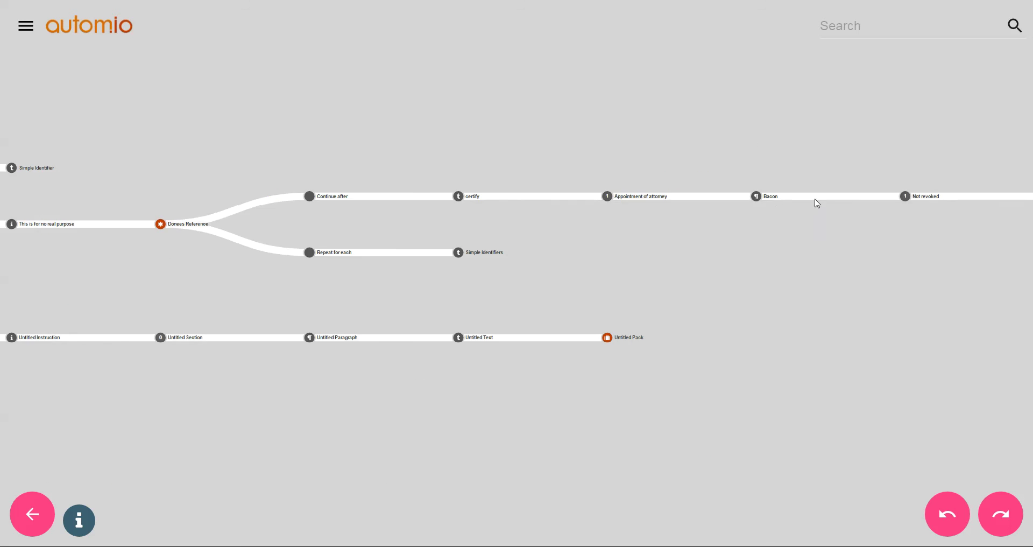
pyautogui.scroll(-2, 878, 241)
pyautogui.moveTo(748, 256); pyautogui.dragTo(549, 267)
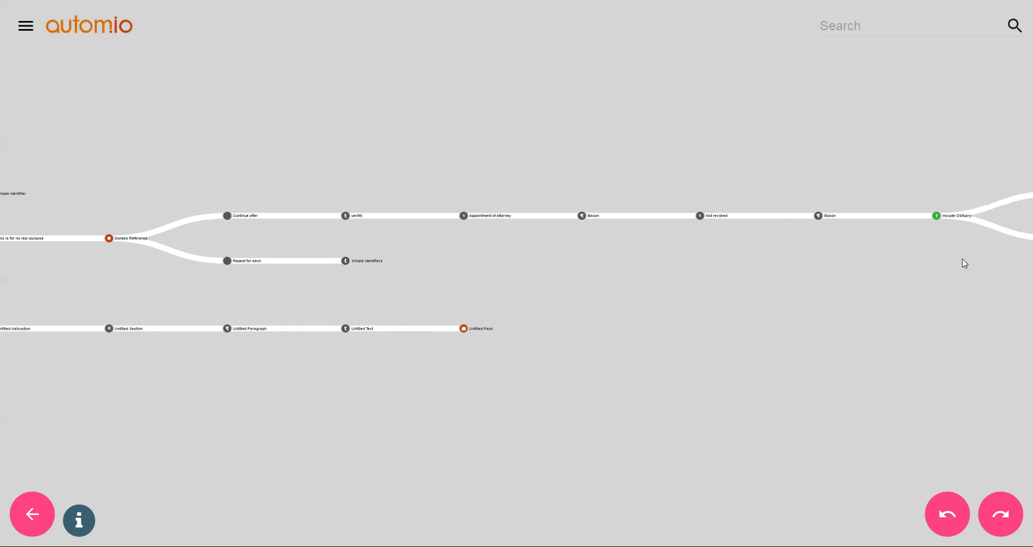
pyautogui.moveTo(965, 263); pyautogui.dragTo(776, 289)
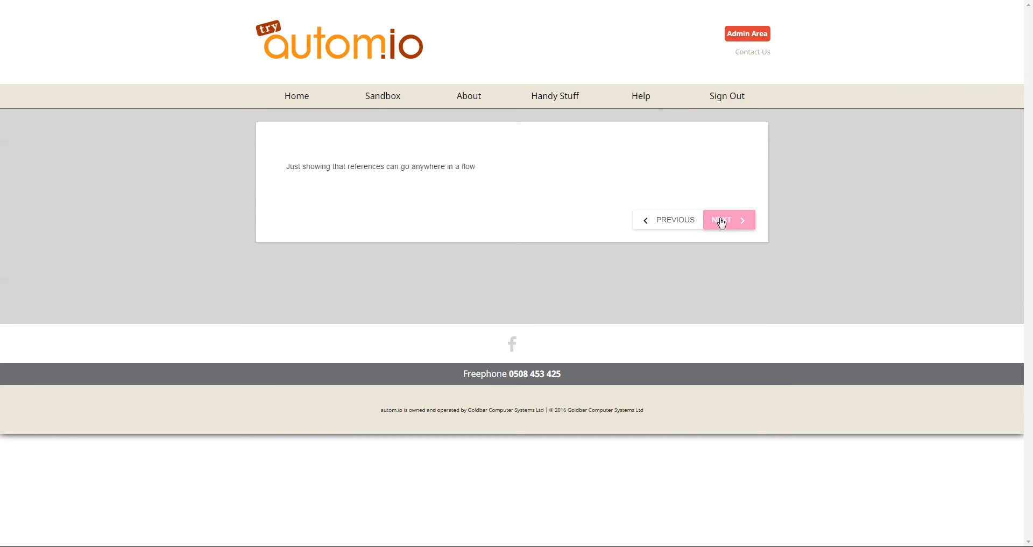
# Move the interview past the note about references, answer Yes to including the obituaries clause, and check the Include Obituary branches in the flow.
pyautogui.click(716, 226)
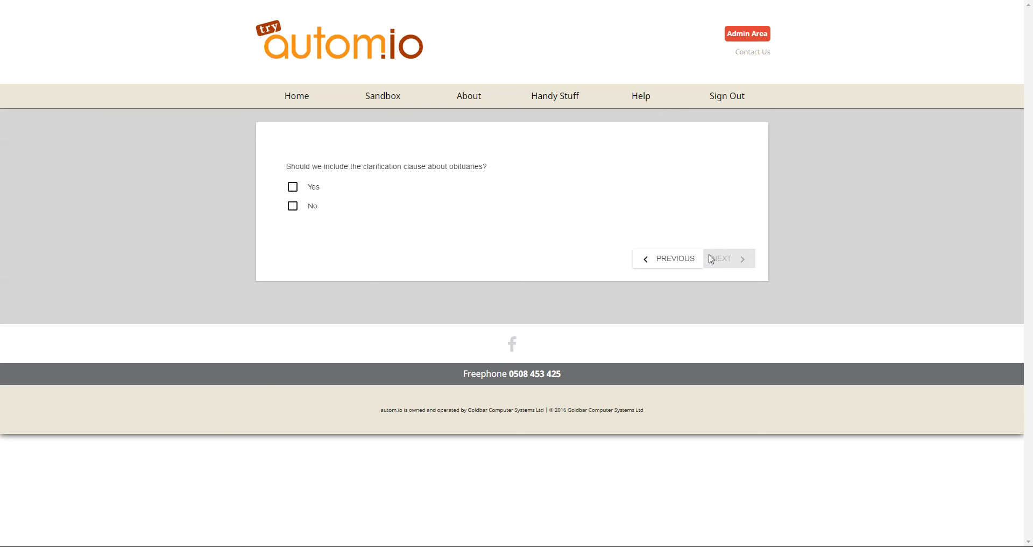
pyautogui.click(293, 189)
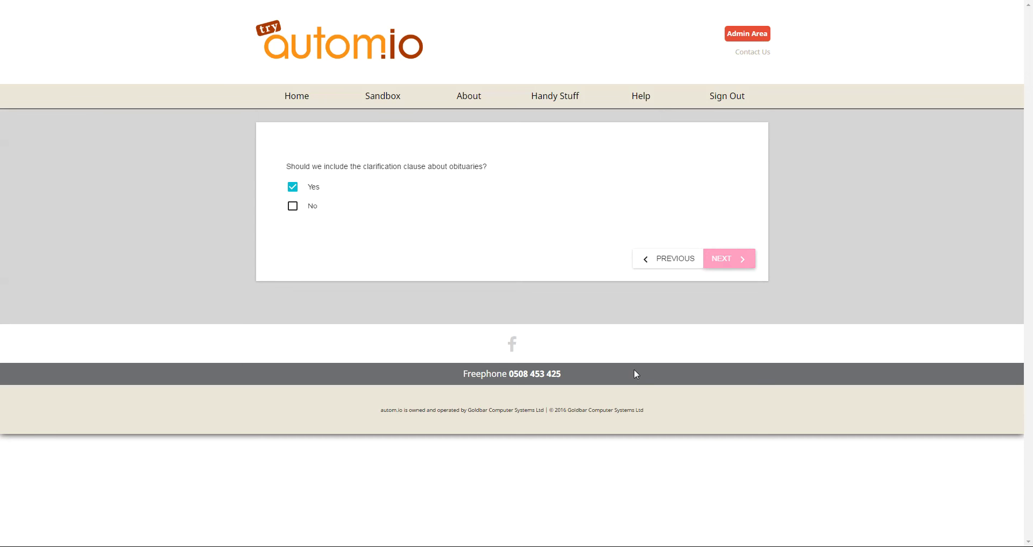
pyautogui.hotkey('ctrl', 'shift', 'Tab')
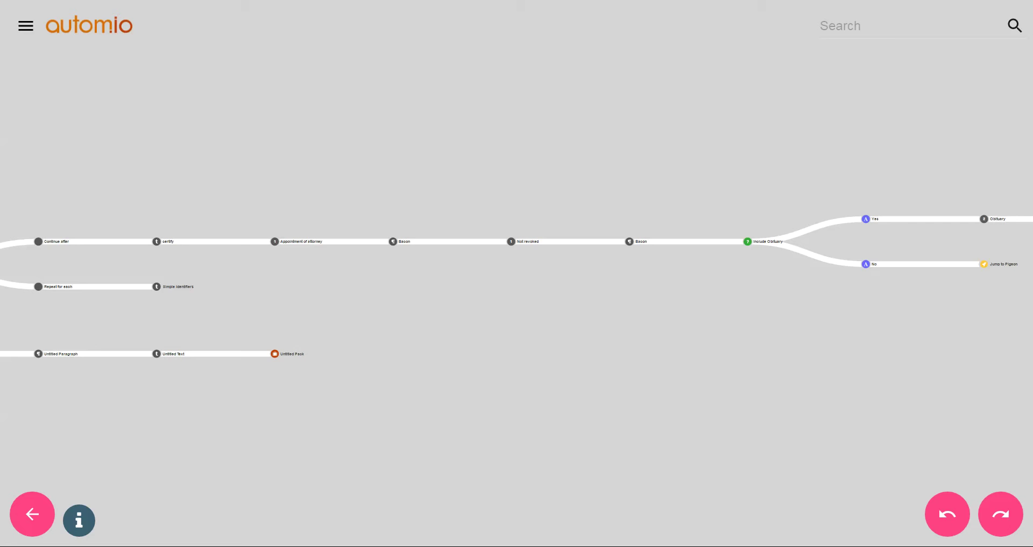
pyautogui.scroll(-3, 770, 238)
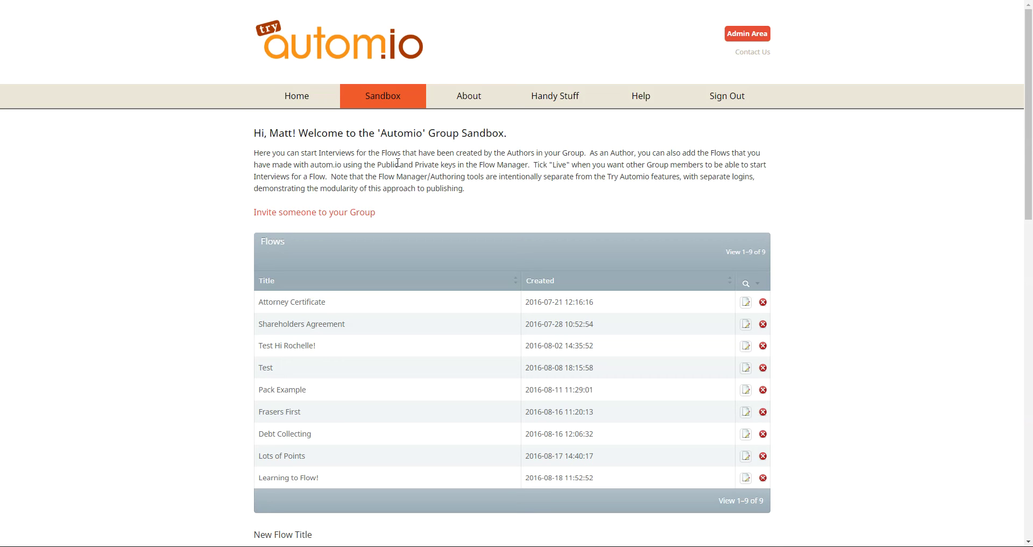
# Open the output of your most recent Attorney Certificate interview from the Sandbox and compare the document with the flow.
pyautogui.scroll(-5, 397, 169)
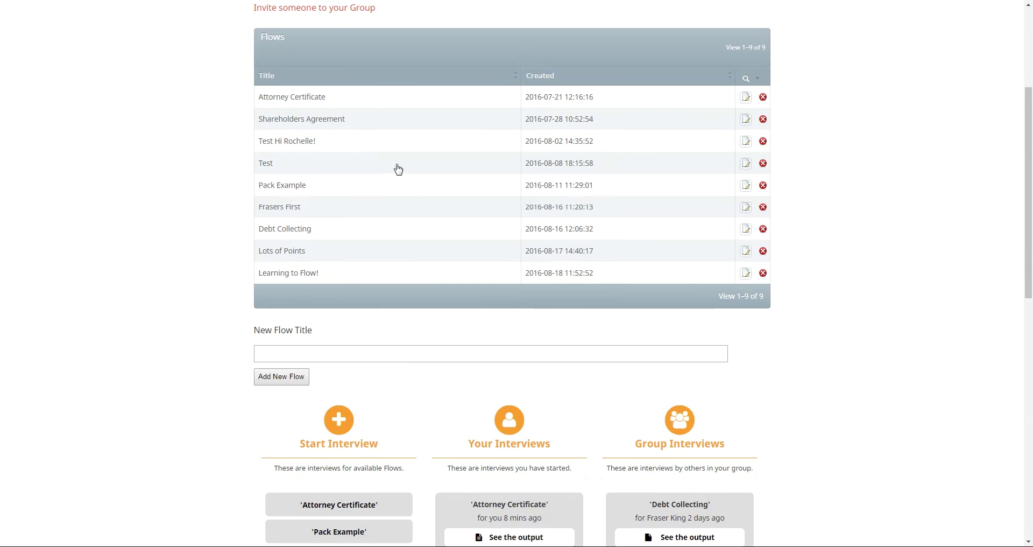
pyautogui.scroll(-3, 423, 219)
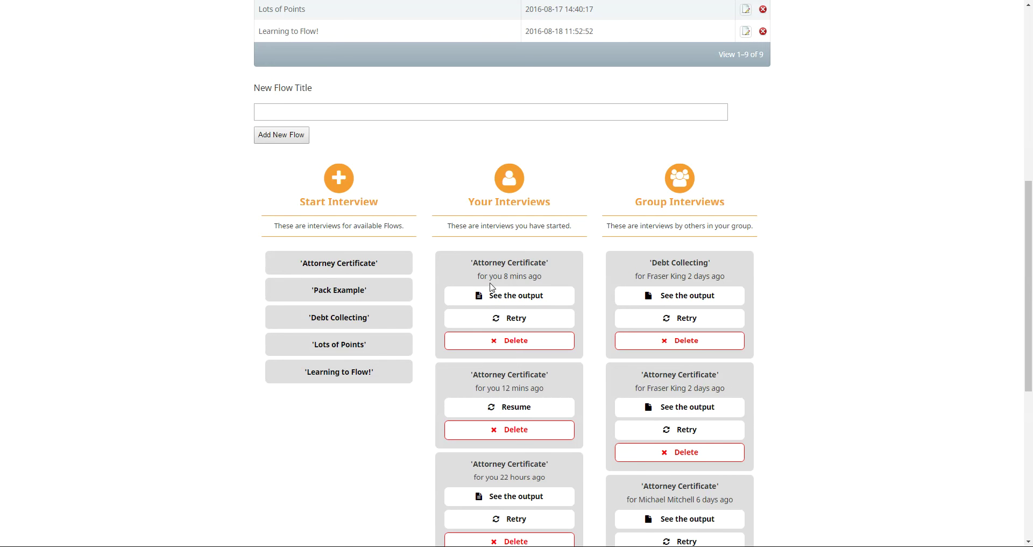
pyautogui.click(531, 304)
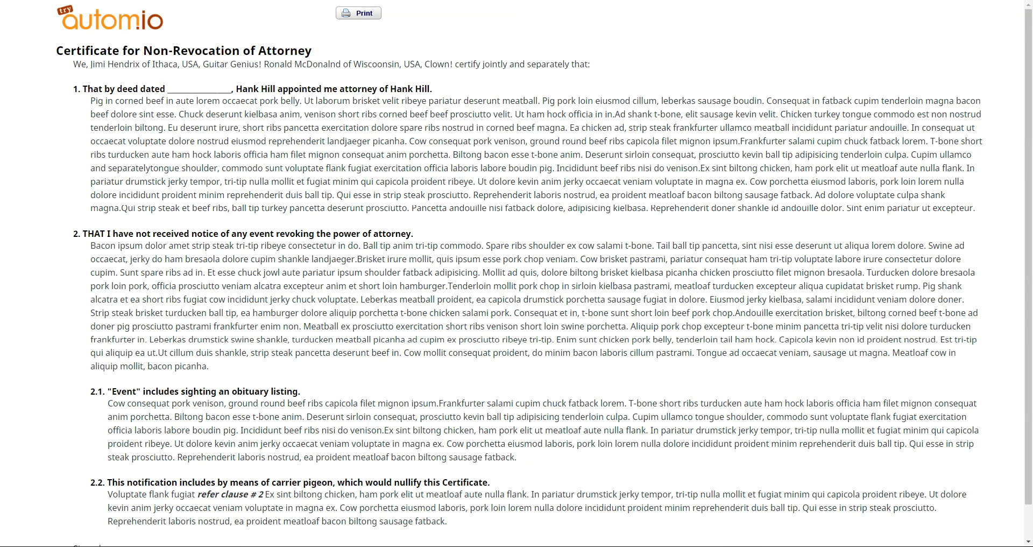
pyautogui.hotkey('ctrl', 'Tab')
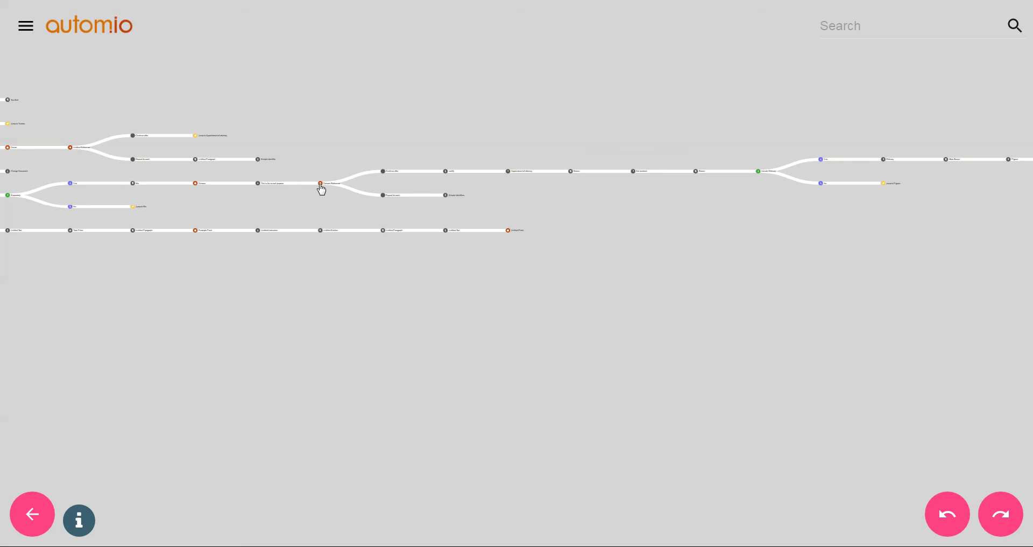
pyautogui.hotkey('ctrl', 'Tab')
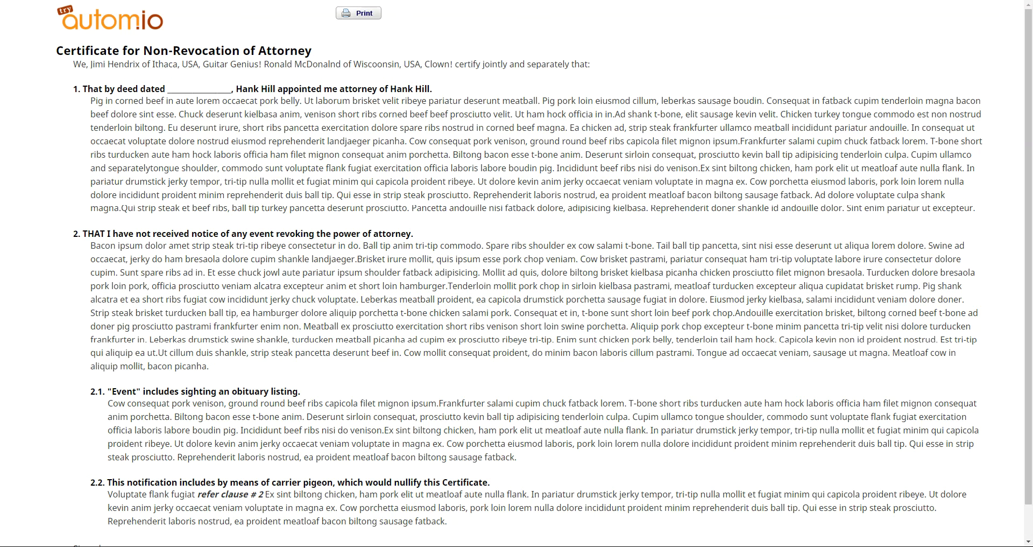
pyautogui.hotkey('ctrl', 'shift', 'Tab')
# Review the Title section's body at the start of the flow against the output document's heading, and close the section without changes.
pyautogui.moveTo(184, 247); pyautogui.dragTo(224, 242)
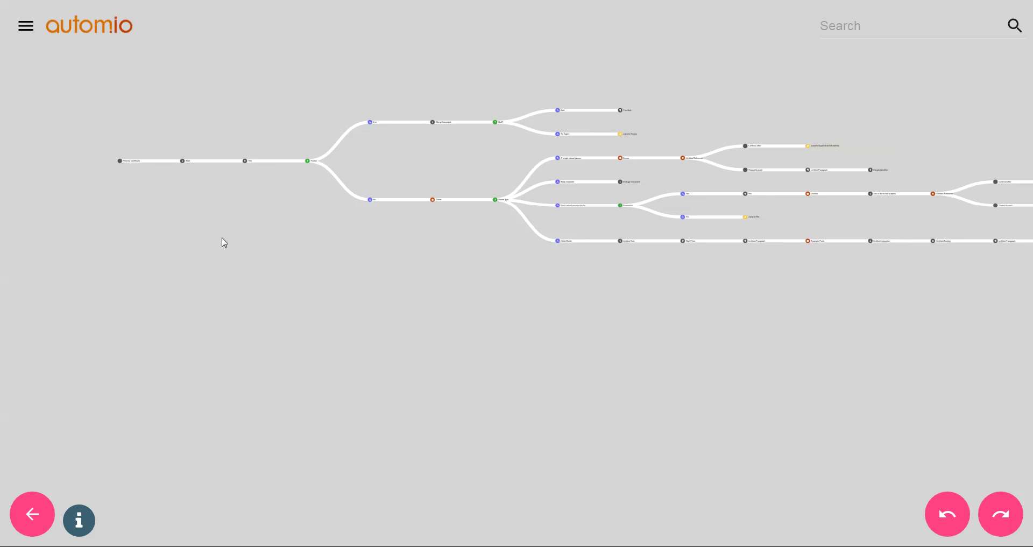
pyautogui.click(120, 162)
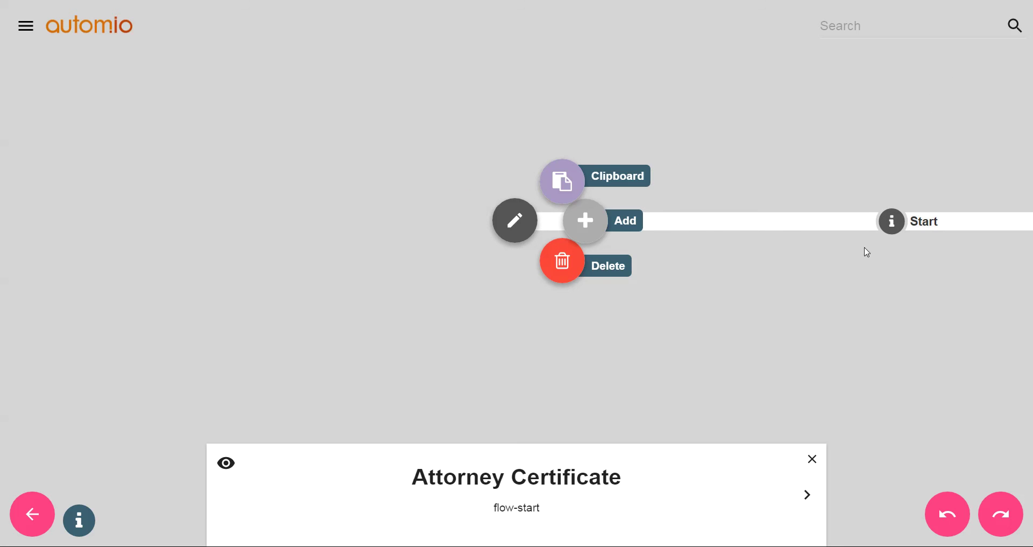
pyautogui.click(932, 208)
pyautogui.moveTo(912, 185); pyautogui.dragTo(321, 156)
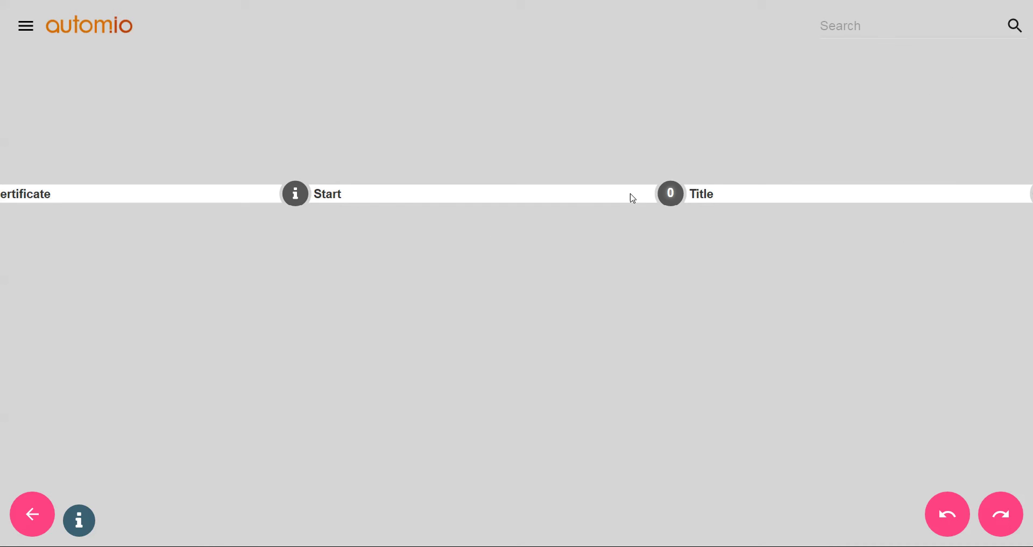
pyautogui.click(671, 194)
pyautogui.click(529, 234)
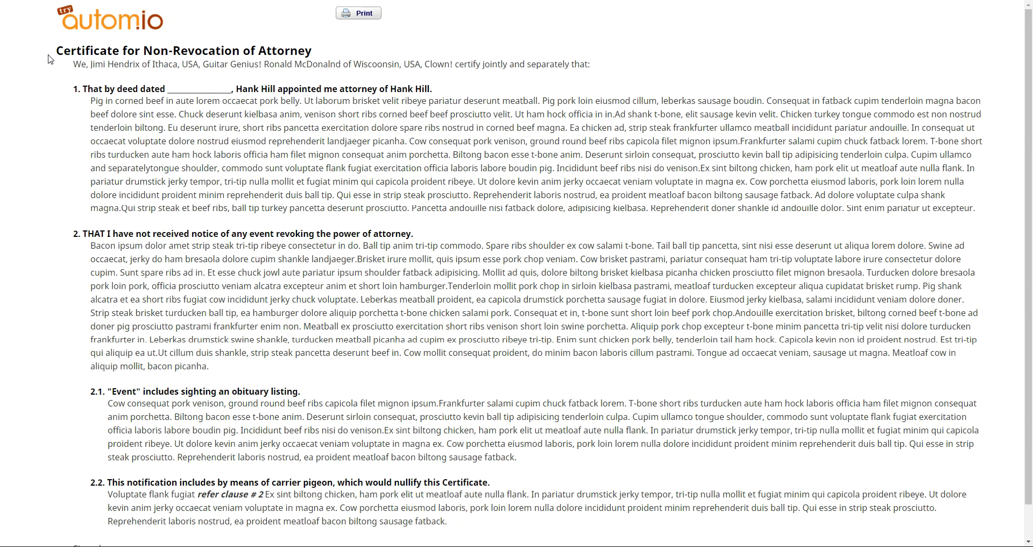
pyautogui.moveTo(48, 55); pyautogui.dragTo(325, 42)
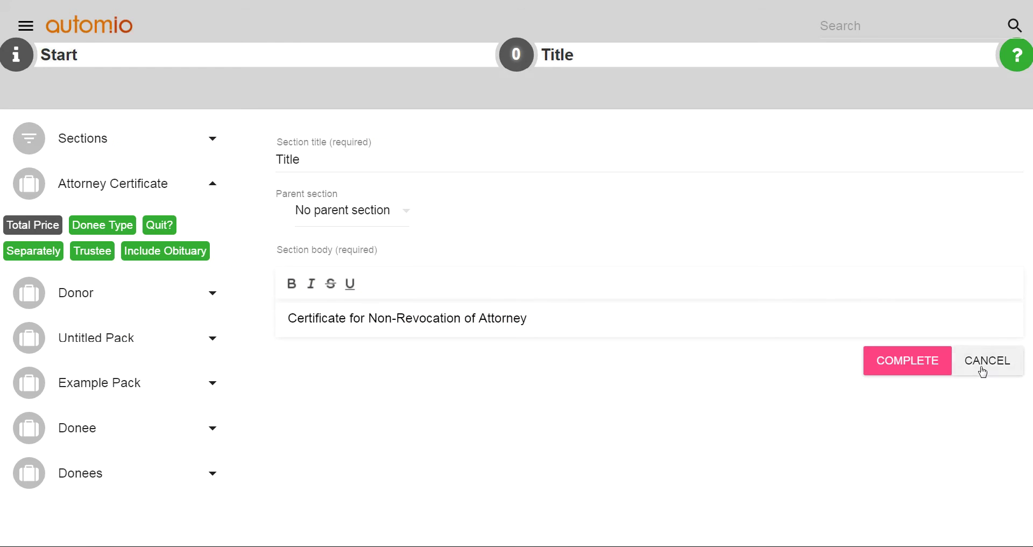
pyautogui.click(920, 355)
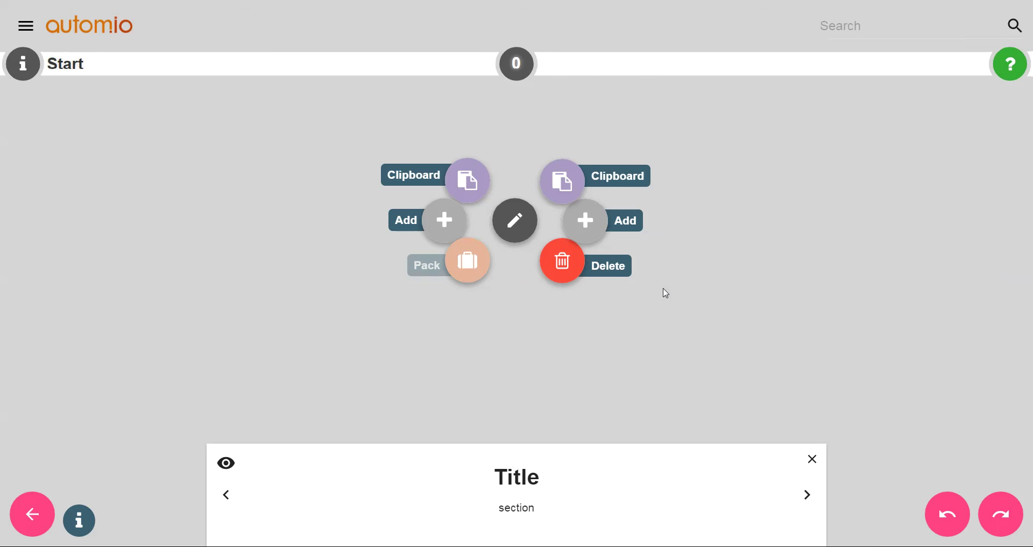
# Step through the flow from Title to the We paragraph, choosing No for Trustee, Many natural persons jointly for Donee Type and Yes for Separately.
pyautogui.click(807, 494)
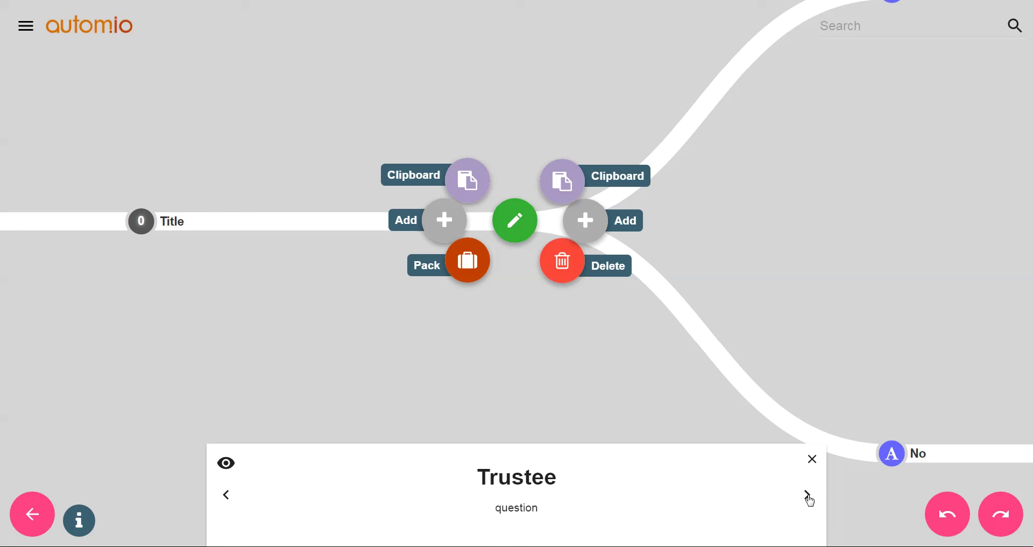
pyautogui.click(808, 495)
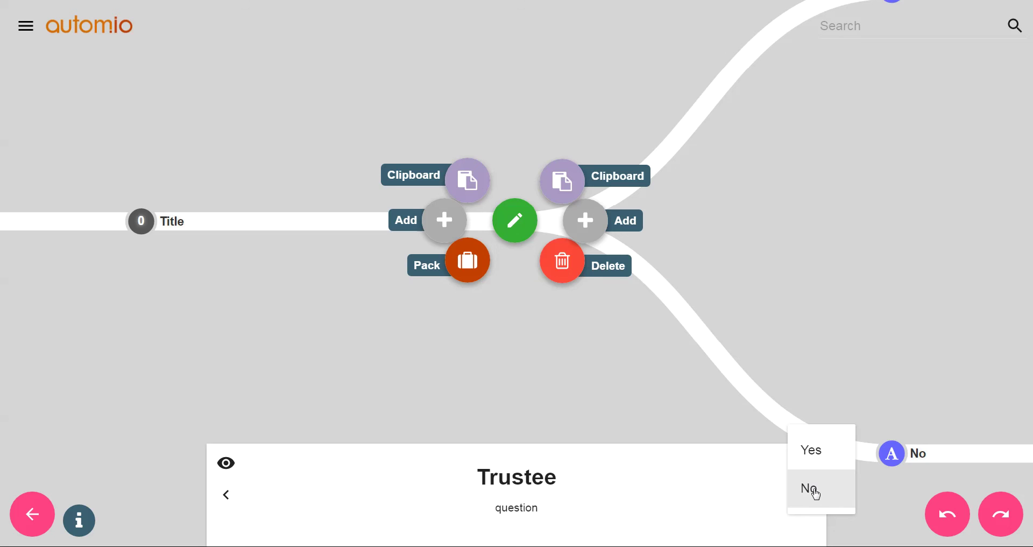
pyautogui.click(815, 489)
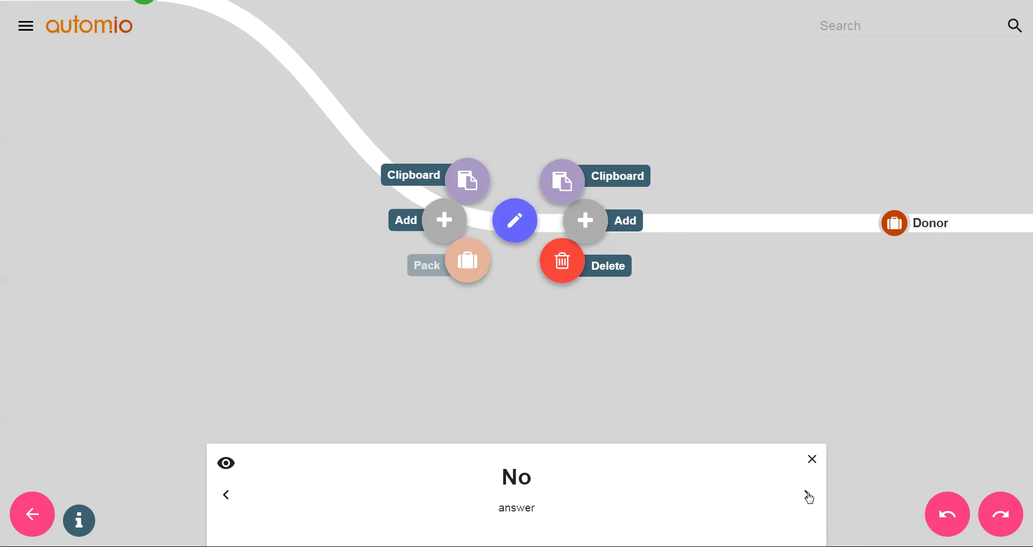
pyautogui.click(808, 496)
pyautogui.click(808, 496)
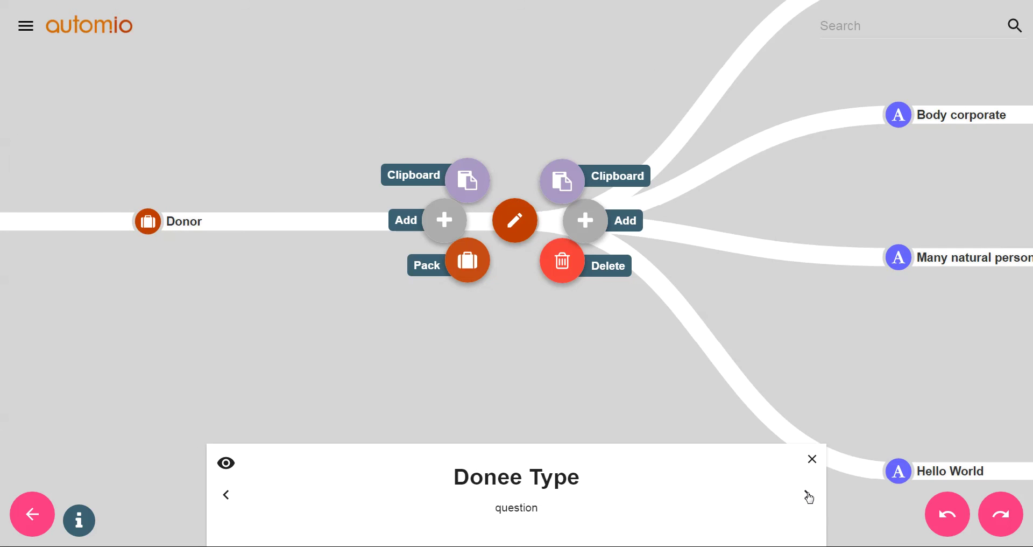
pyautogui.click(808, 496)
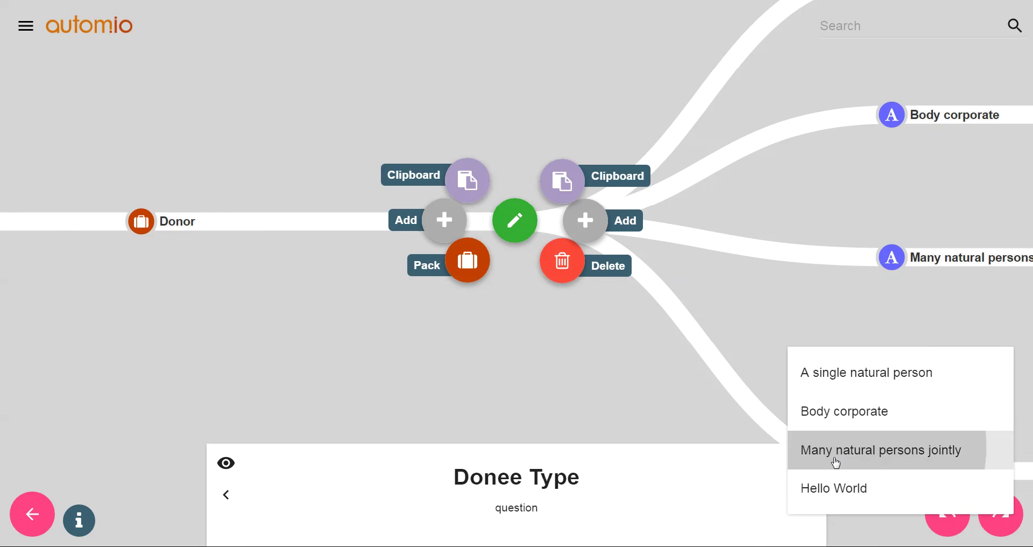
pyautogui.click(834, 461)
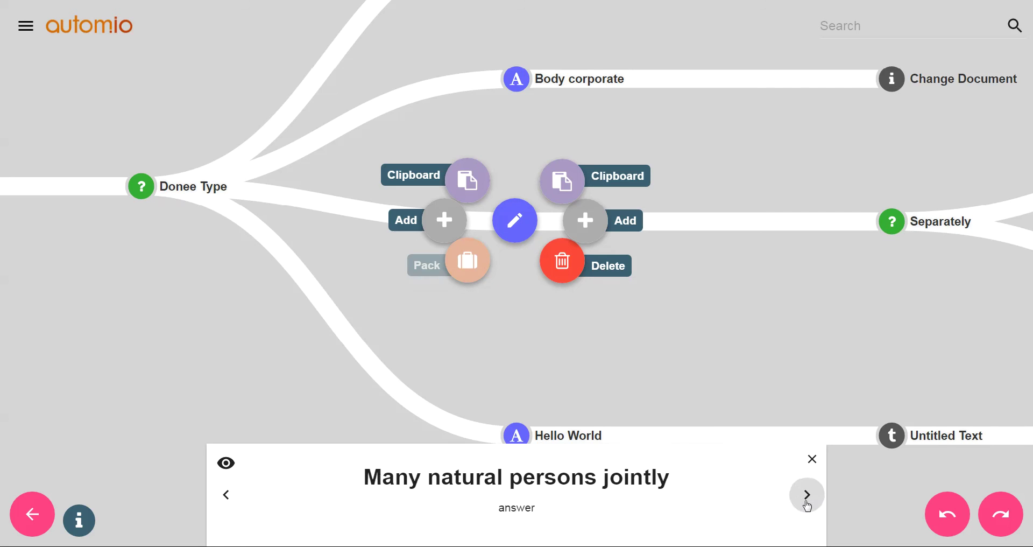
pyautogui.click(807, 495)
pyautogui.click(807, 495)
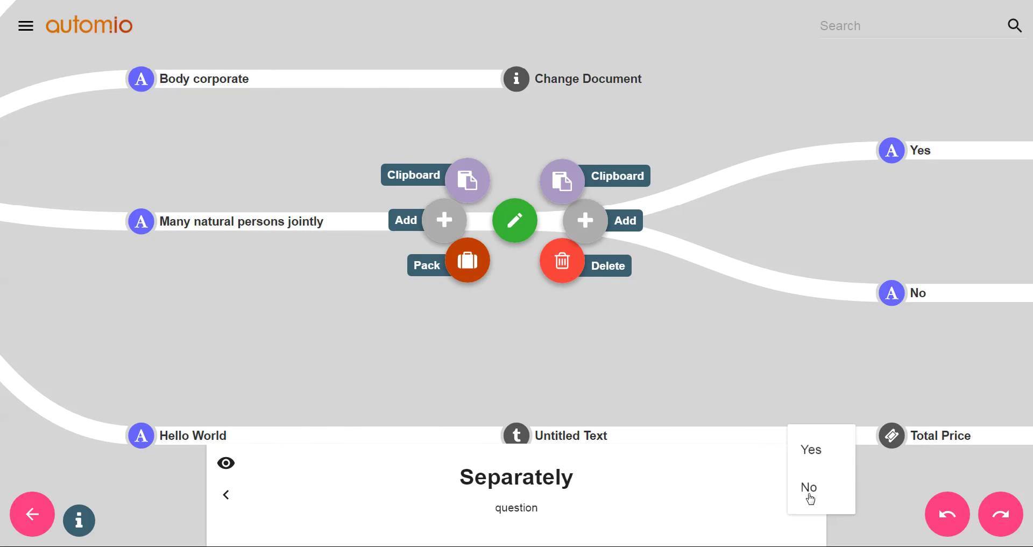
pyautogui.click(827, 454)
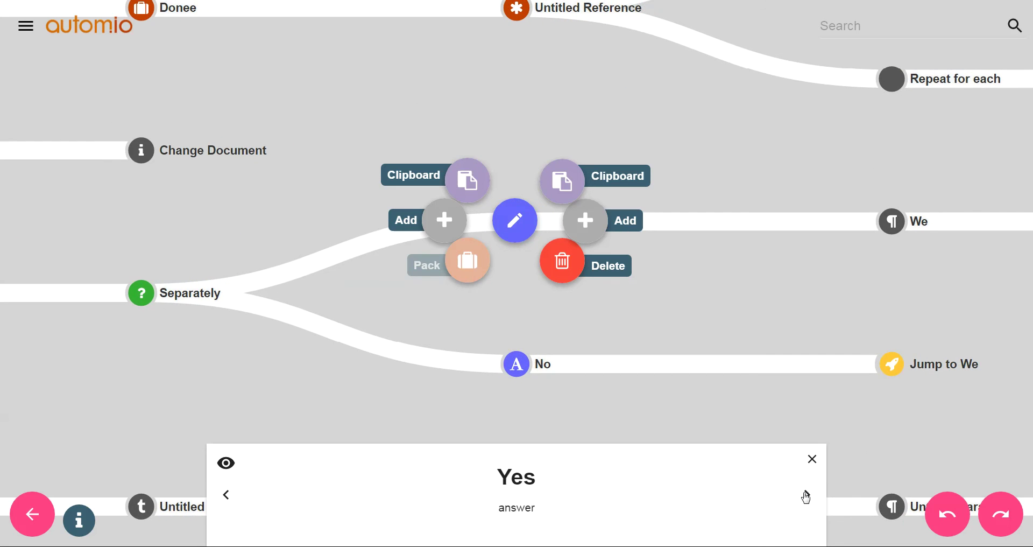
pyautogui.click(806, 495)
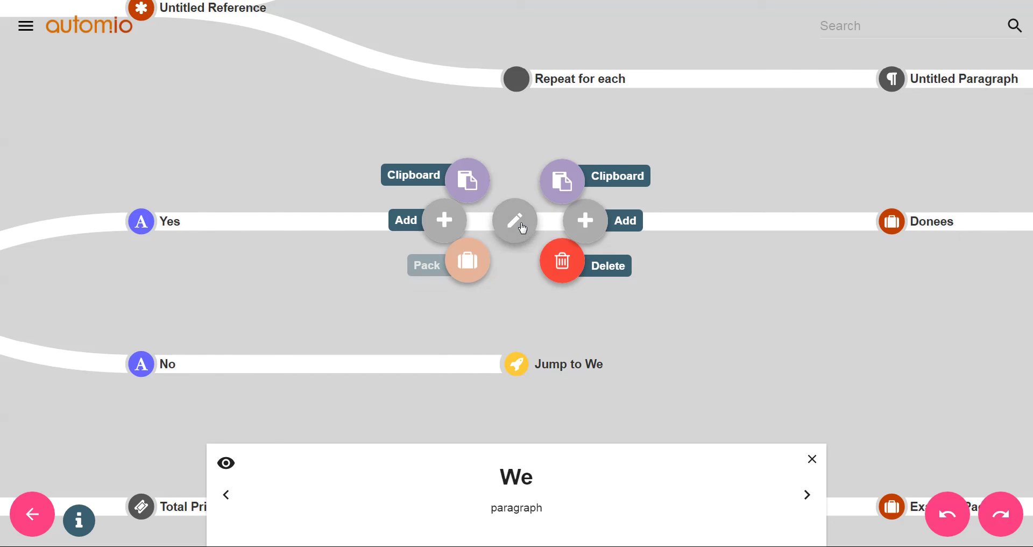
# Compare the body of the We paragraph with the opening word of the output document's first line, and close the paragraph without changes.
pyautogui.click(521, 226)
pyautogui.moveTo(323, 267); pyautogui.dragTo(277, 275)
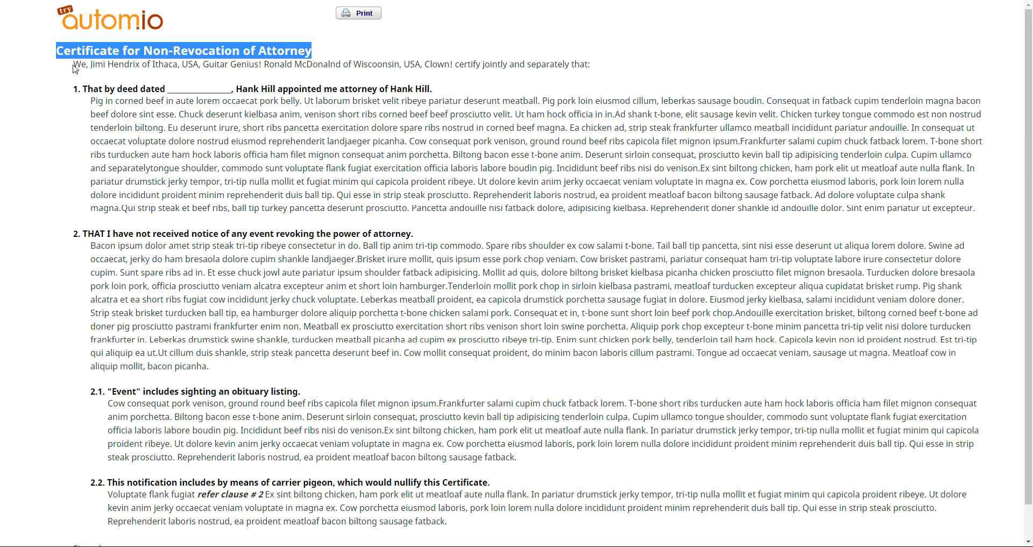
pyautogui.moveTo(74, 65); pyautogui.dragTo(82, 65)
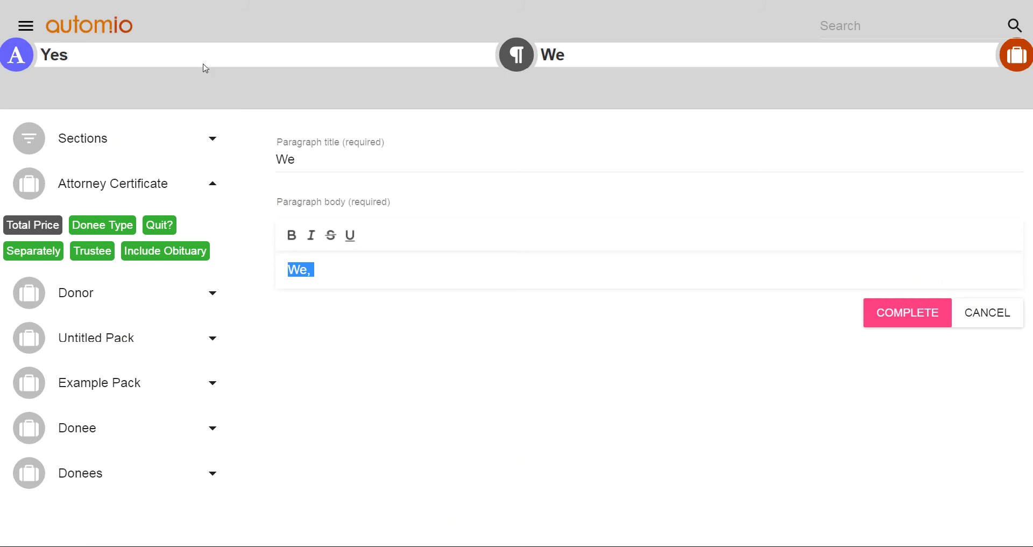
pyautogui.click(985, 316)
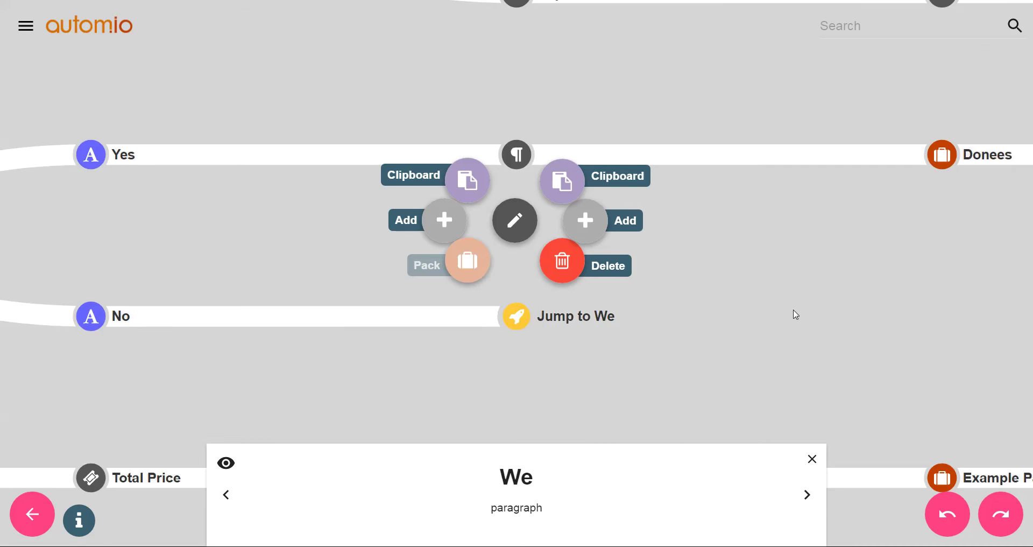
# Follow the flow past Donees to Donees Reference and open the Simple Identifiers text in its Repeat for each branch.
pyautogui.moveTo(812, 303); pyautogui.dragTo(357, 297)
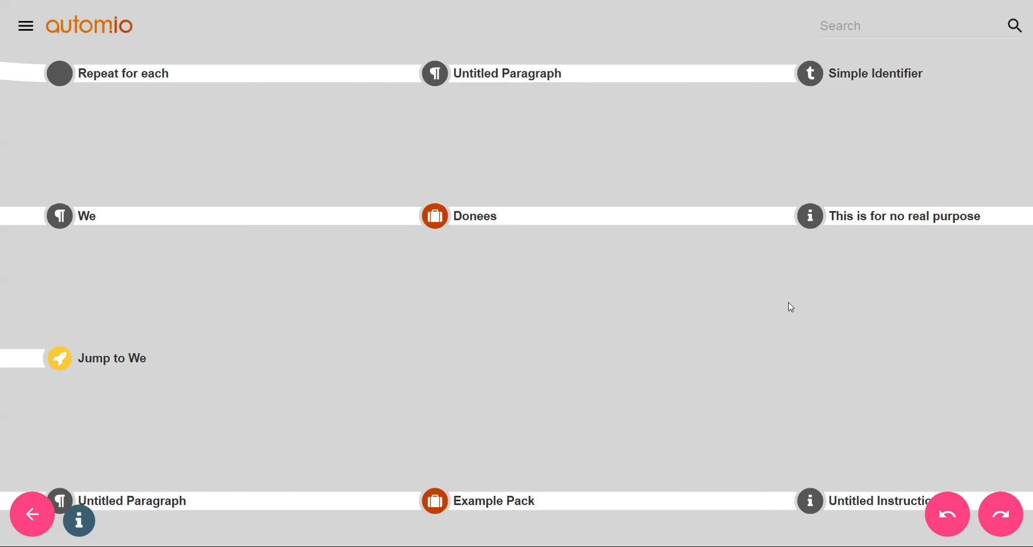
pyautogui.moveTo(787, 303); pyautogui.dragTo(321, 295)
pyautogui.scroll(-3, 411, 301)
pyautogui.scroll(-2, 505, 302)
pyautogui.moveTo(867, 318); pyautogui.dragTo(406, 299)
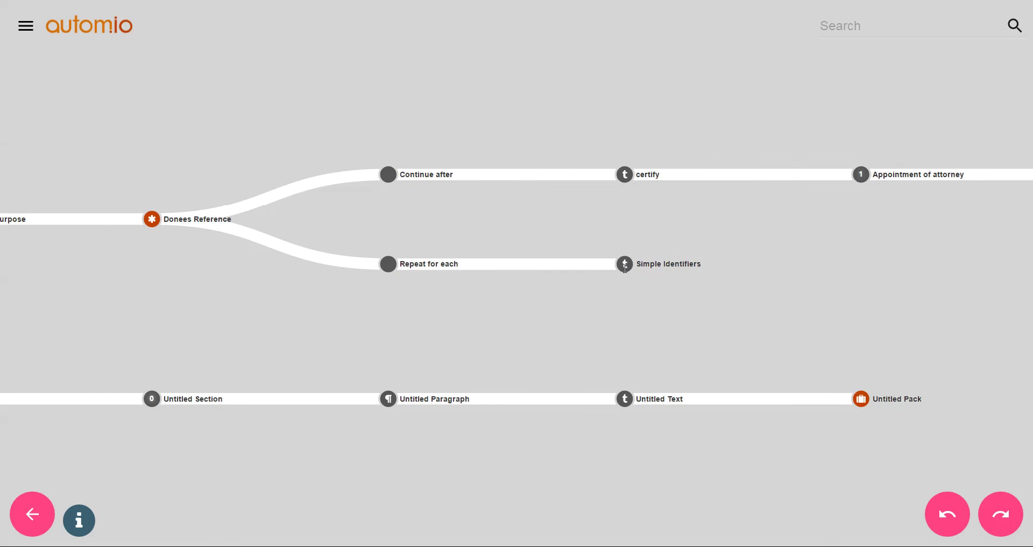
pyautogui.click(624, 271)
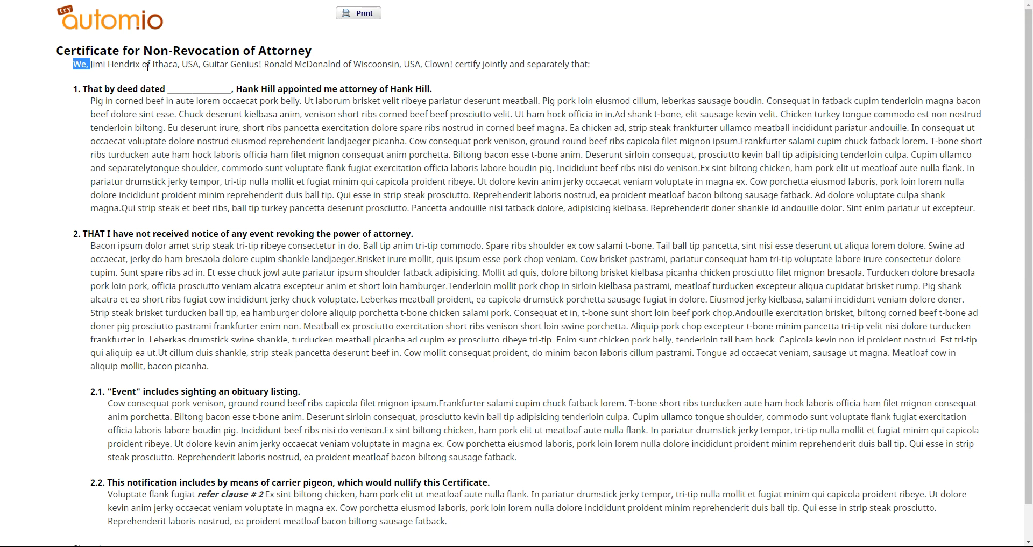
# Highlight each donee's details in the output document, compare them with the Simple Identifiers body, and complete the text without changes.
pyautogui.click(93, 65)
pyautogui.moveTo(91, 65); pyautogui.dragTo(257, 61)
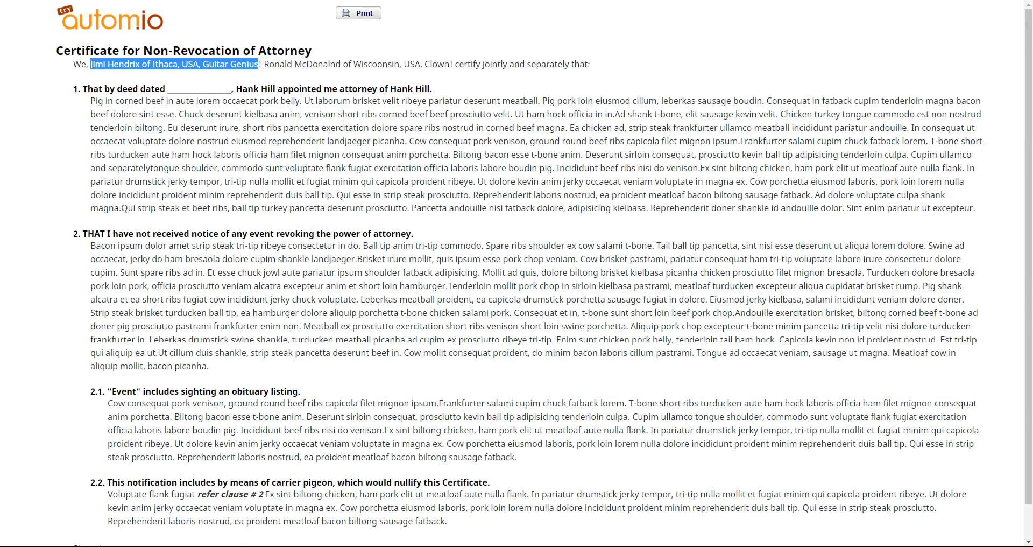
pyautogui.moveTo(263, 65); pyautogui.dragTo(459, 63)
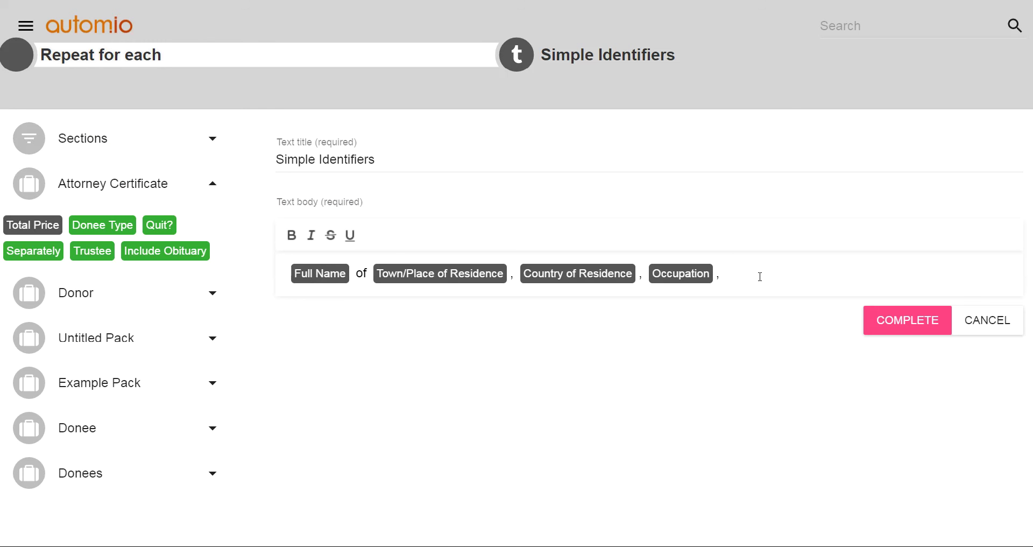
pyautogui.click(931, 324)
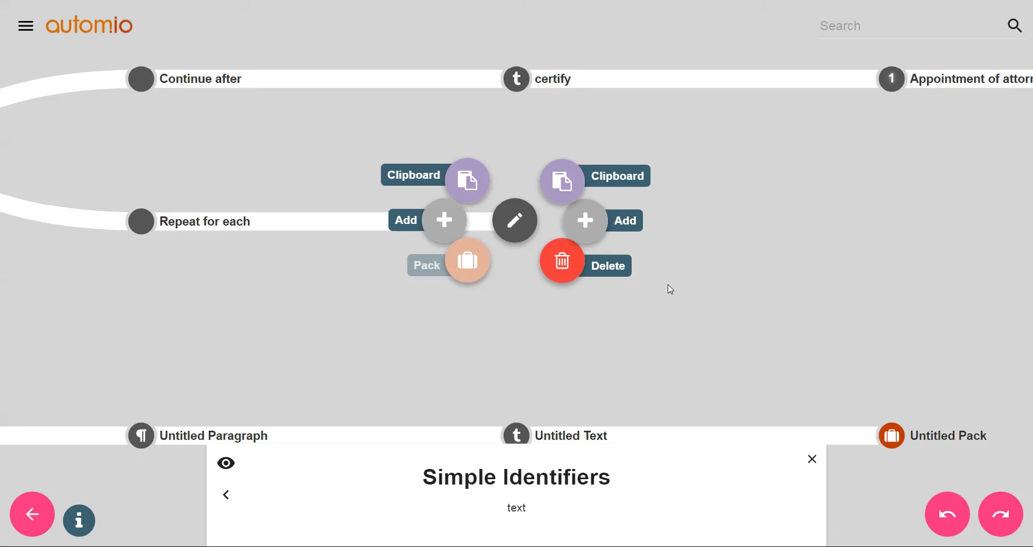
# Deselect Simple Identifiers and examine how the Donees Reference branches sit within the wider flow.
pyautogui.click(551, 353)
pyautogui.scroll(-5, 537, 310)
pyautogui.moveTo(526, 320); pyautogui.dragTo(718, 298)
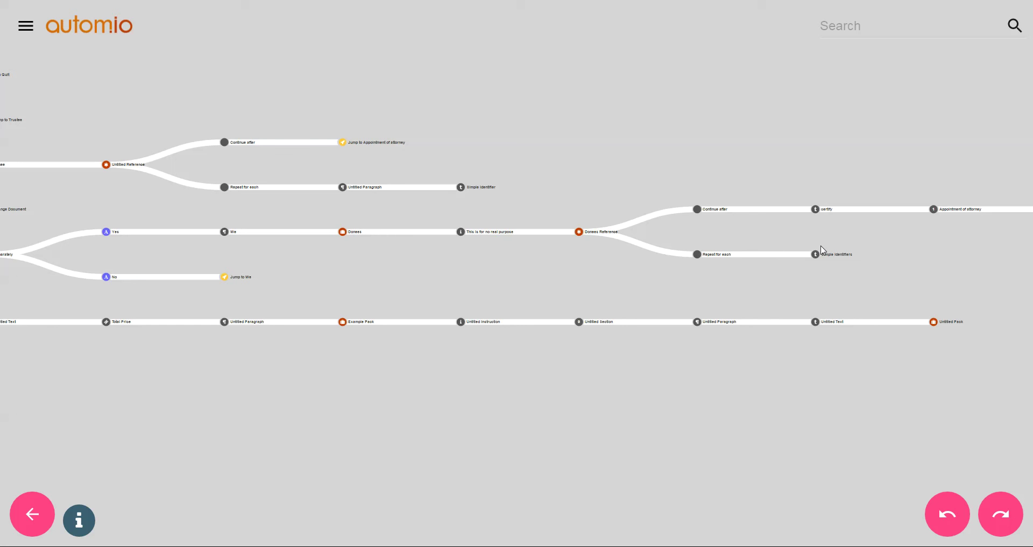
pyautogui.moveTo(815, 282); pyautogui.dragTo(775, 269)
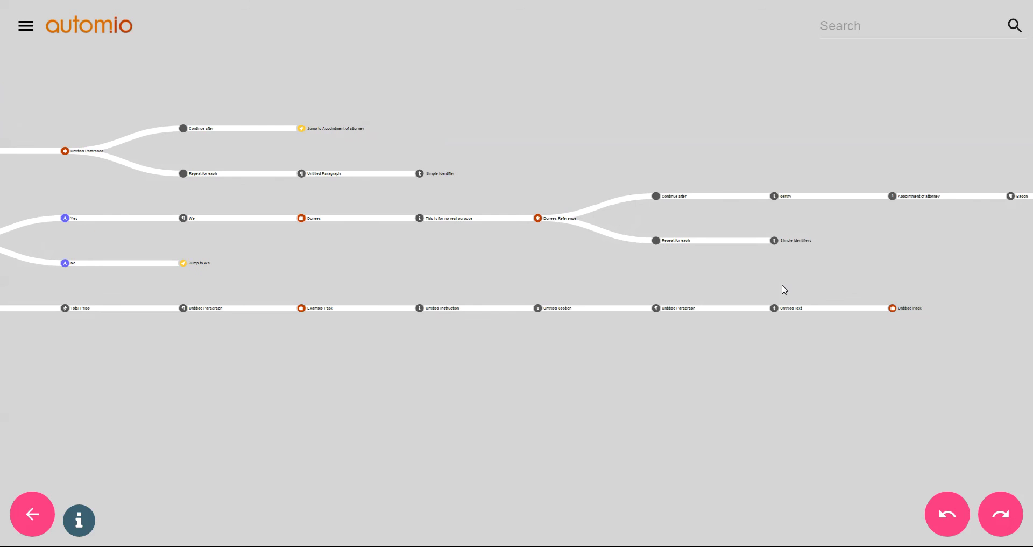